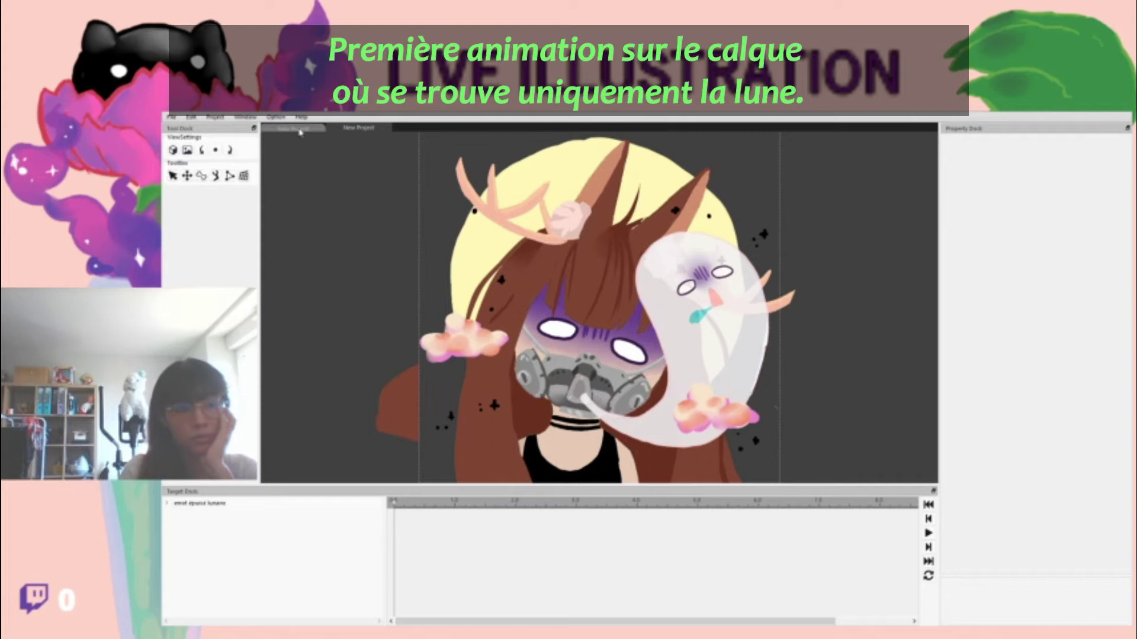
# Step: Select the moon layer Layer17 and lower the moon behind the character's shoulders as its starting position at 0 s
pyautogui.click(187, 151)
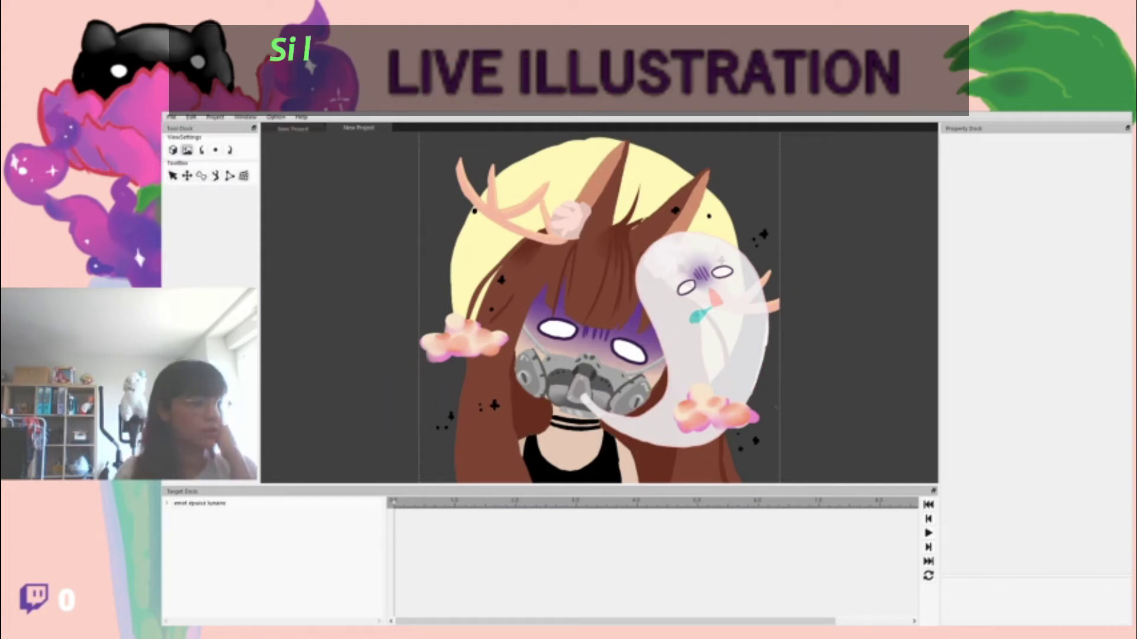
pyautogui.click(168, 504)
pyautogui.click(213, 536)
pyautogui.click(186, 176)
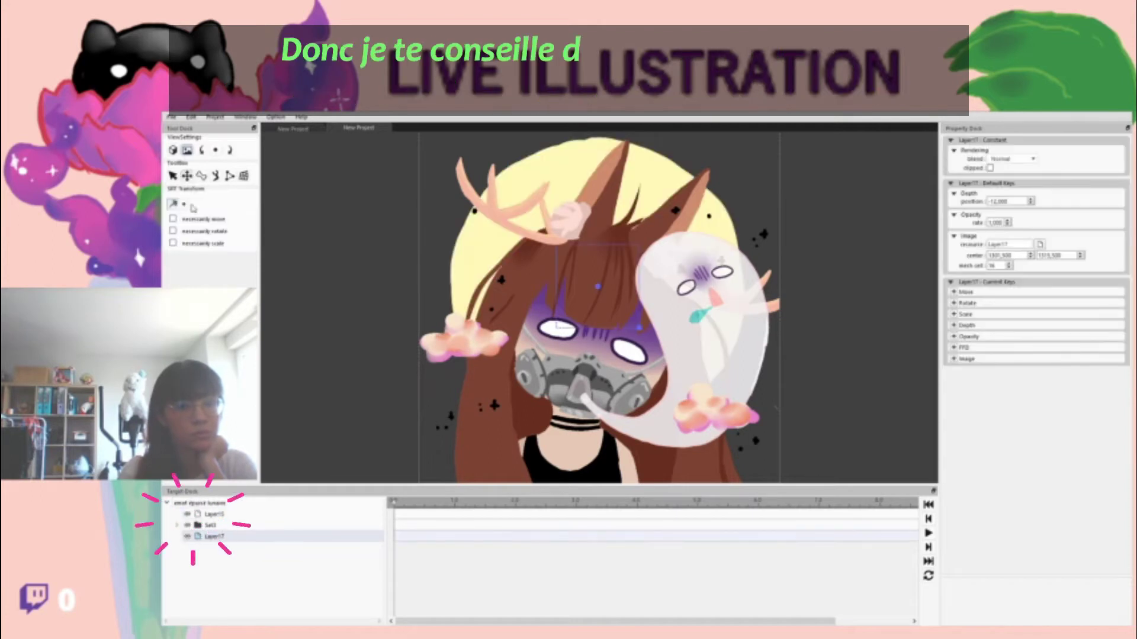
pyautogui.moveTo(603, 288); pyautogui.dragTo(603, 439)
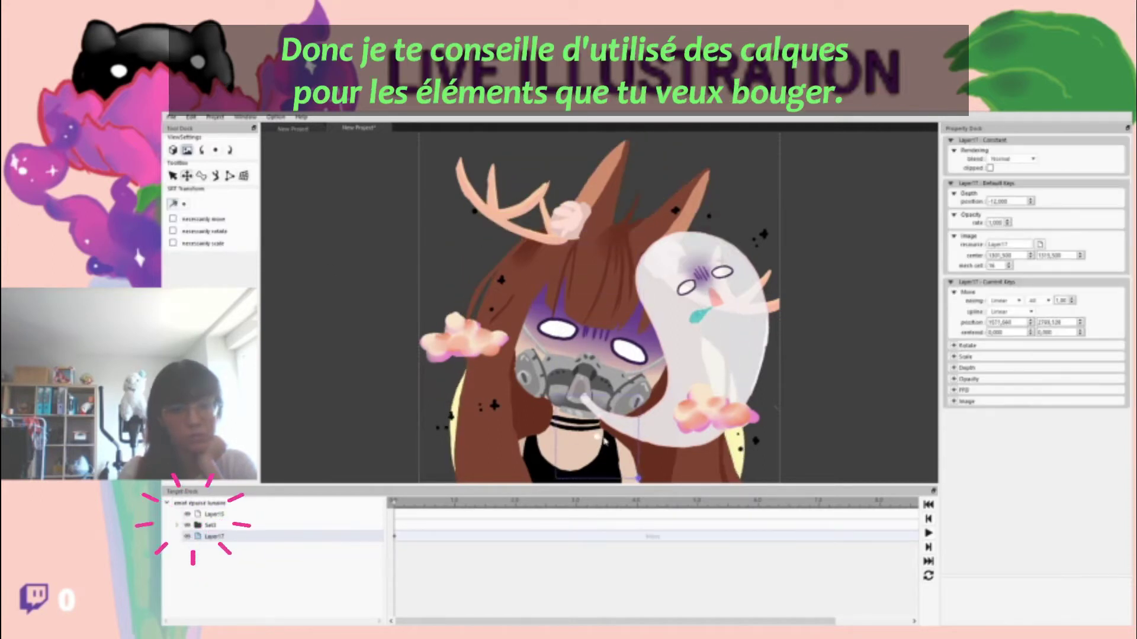
# Step: Raise the moon behind the character's head at 8 s and play the animation back to check the movement
pyautogui.moveTo(393, 503); pyautogui.dragTo(880, 527)
pyautogui.moveTo(598, 439); pyautogui.dragTo(594, 350)
pyautogui.click(928, 533)
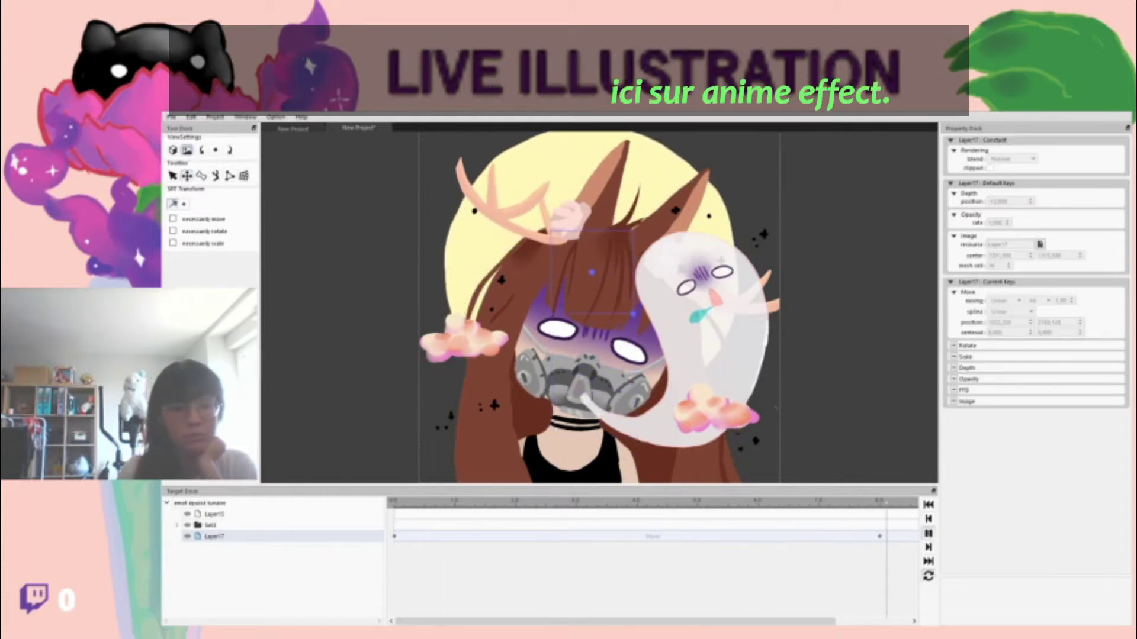
pyautogui.click(187, 175)
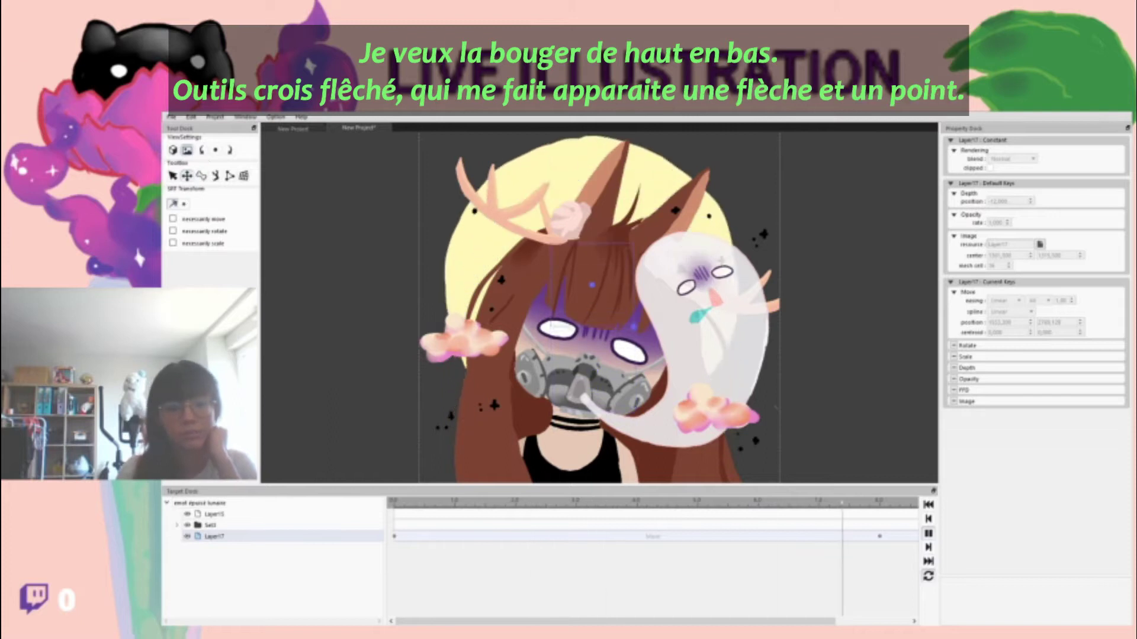
pyautogui.click(929, 533)
# Step: Expand the Set3 folder and select its ghost layer, Layer24, for bone building
pyautogui.click(187, 525)
pyautogui.click(210, 526)
pyautogui.click(187, 525)
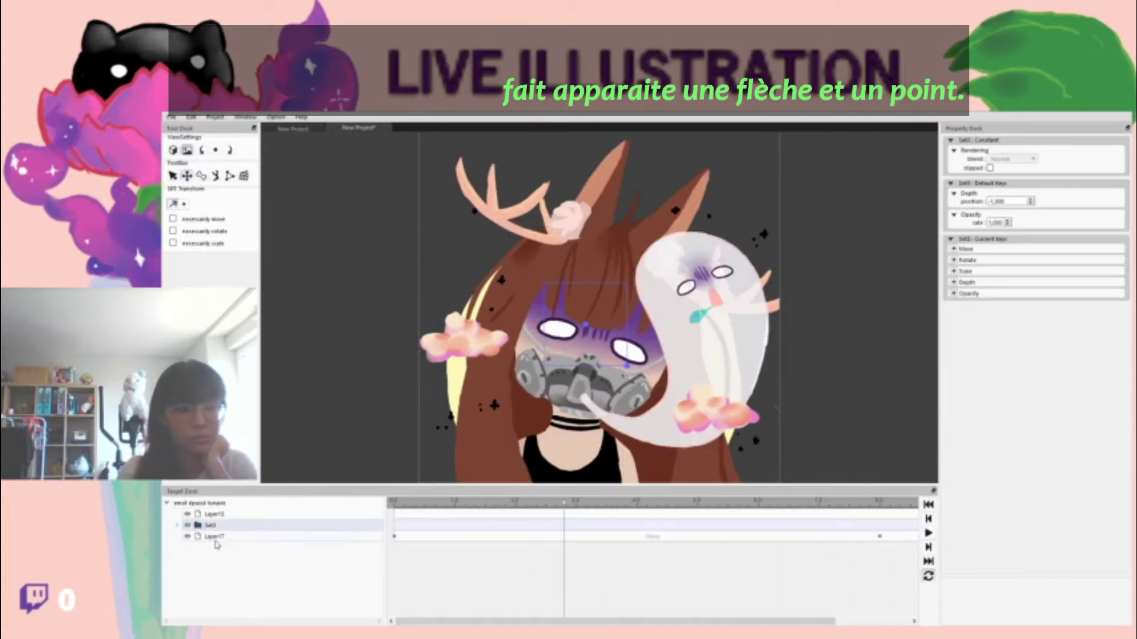
pyautogui.click(176, 525)
pyautogui.click(197, 537)
pyautogui.click(198, 537)
pyautogui.moveTo(716, 382); pyautogui.dragTo(717, 388)
pyautogui.click(202, 176)
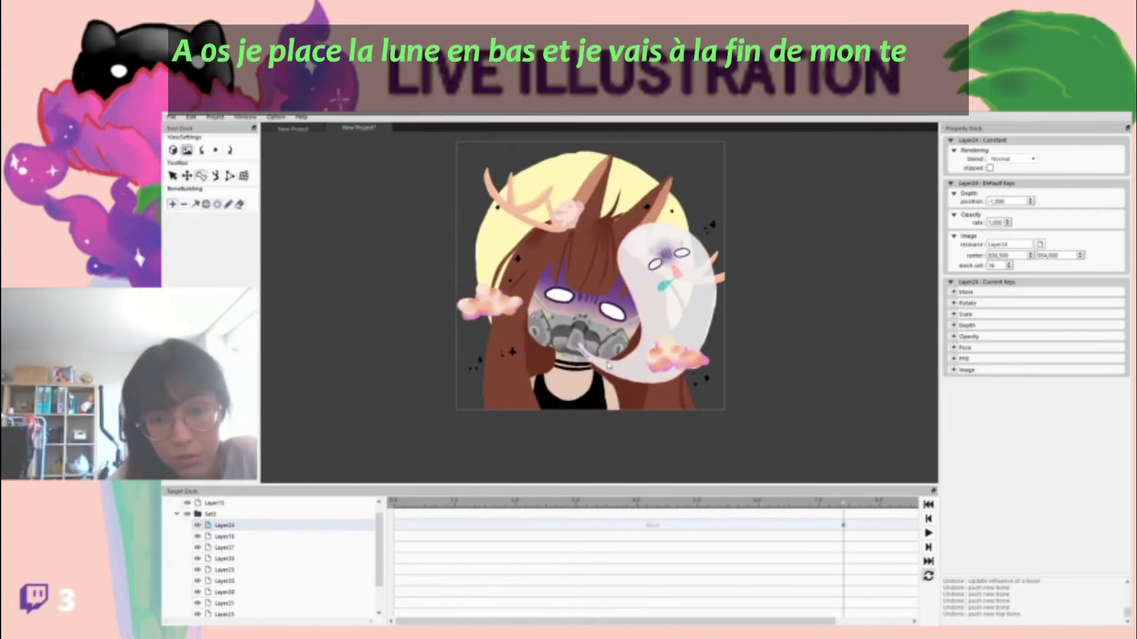
# Step: Widen the influence areas of the bone chain in Layer24 so that they cover the whole ghost
pyautogui.scroll(3, 577, 332)
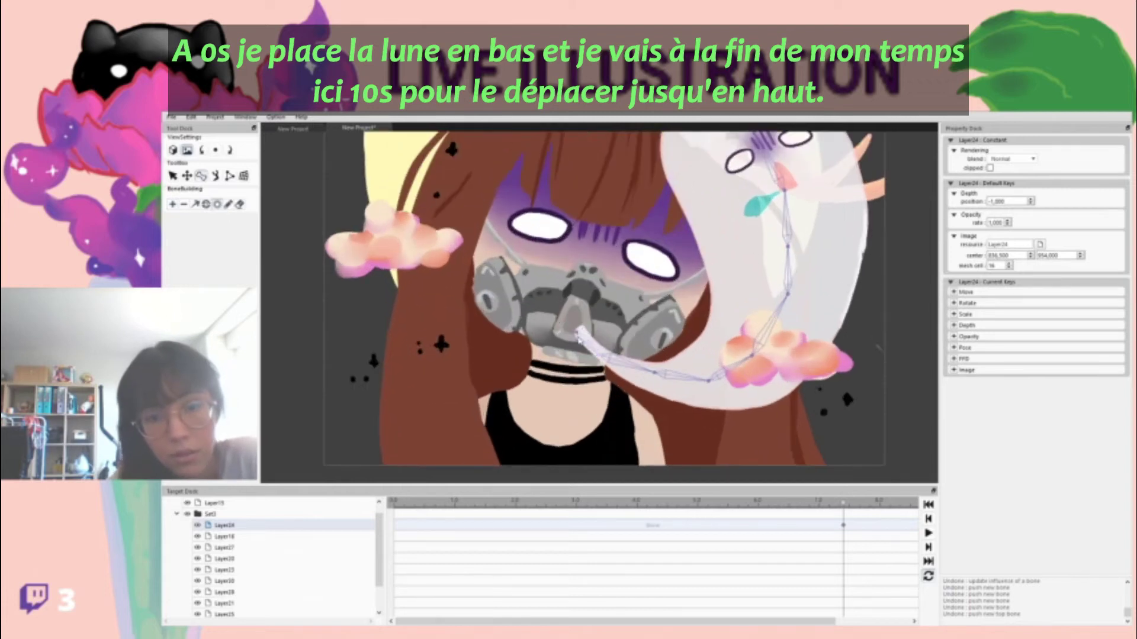
pyautogui.moveTo(591, 362); pyautogui.dragTo(654, 376)
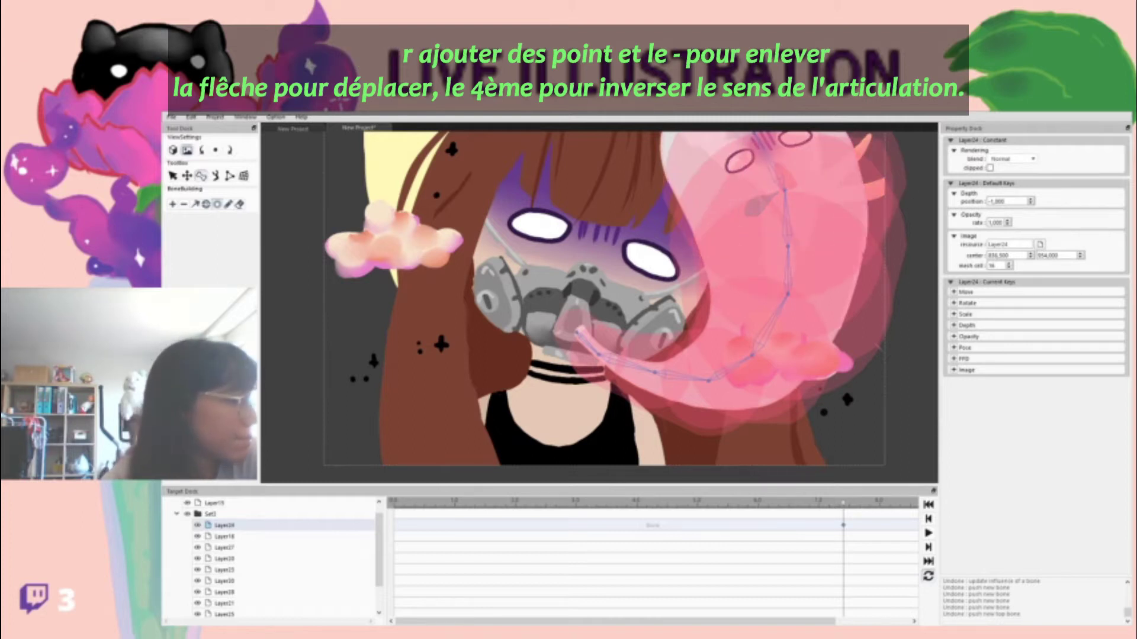
pyautogui.scroll(-3, 853, 272)
pyautogui.scroll(4, 802, 160)
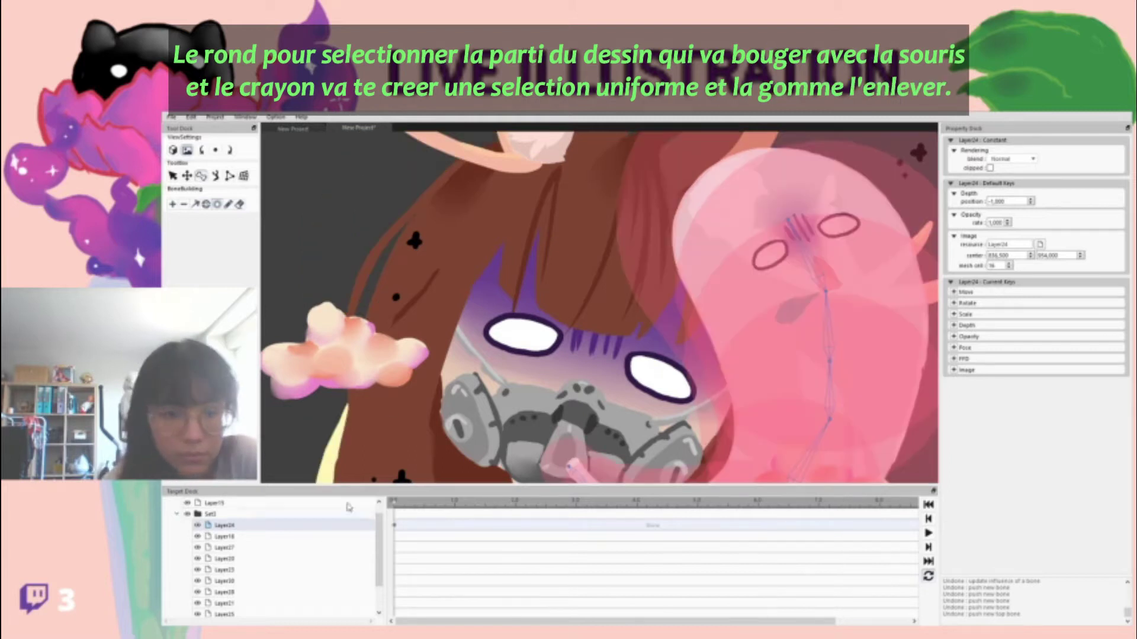
# Step: Pose the ghost's bones at 0 s so that its body swings out to the right of the character
pyautogui.scroll(-4, 840, 252)
pyautogui.click(215, 176)
pyautogui.moveTo(652, 404); pyautogui.dragTo(712, 413)
pyautogui.moveTo(740, 359); pyautogui.dragTo(737, 355)
# Step: Pose the ghost leaning left at 2 s and with its head swung to the right at 4 s
pyautogui.moveTo(395, 503); pyautogui.dragTo(515, 512)
pyautogui.moveTo(699, 422); pyautogui.dragTo(716, 309)
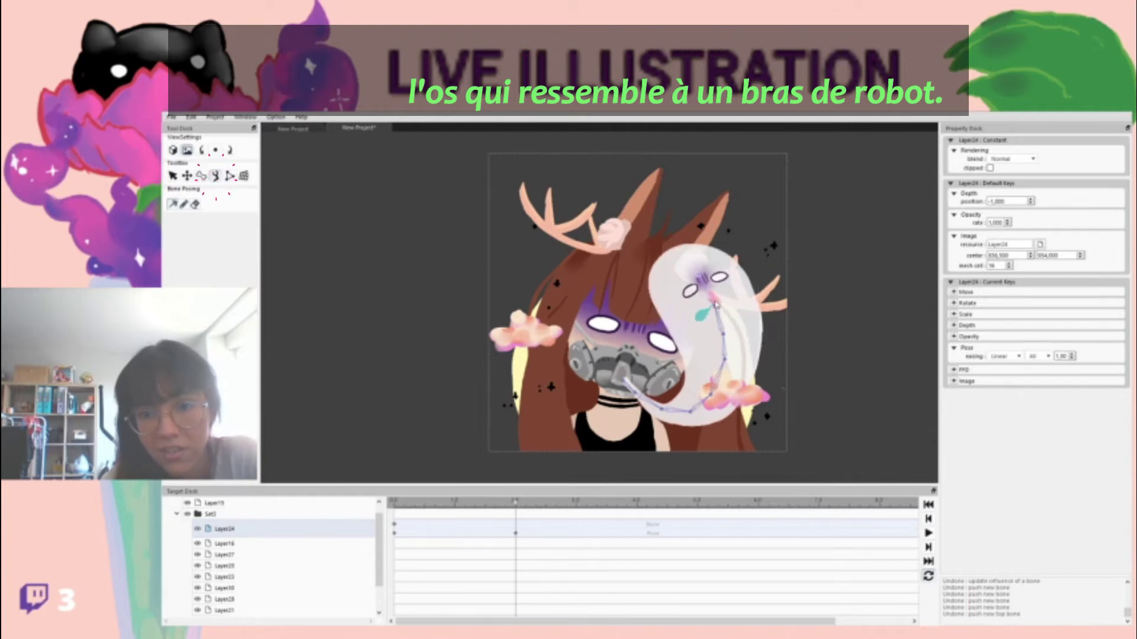
pyautogui.click(637, 503)
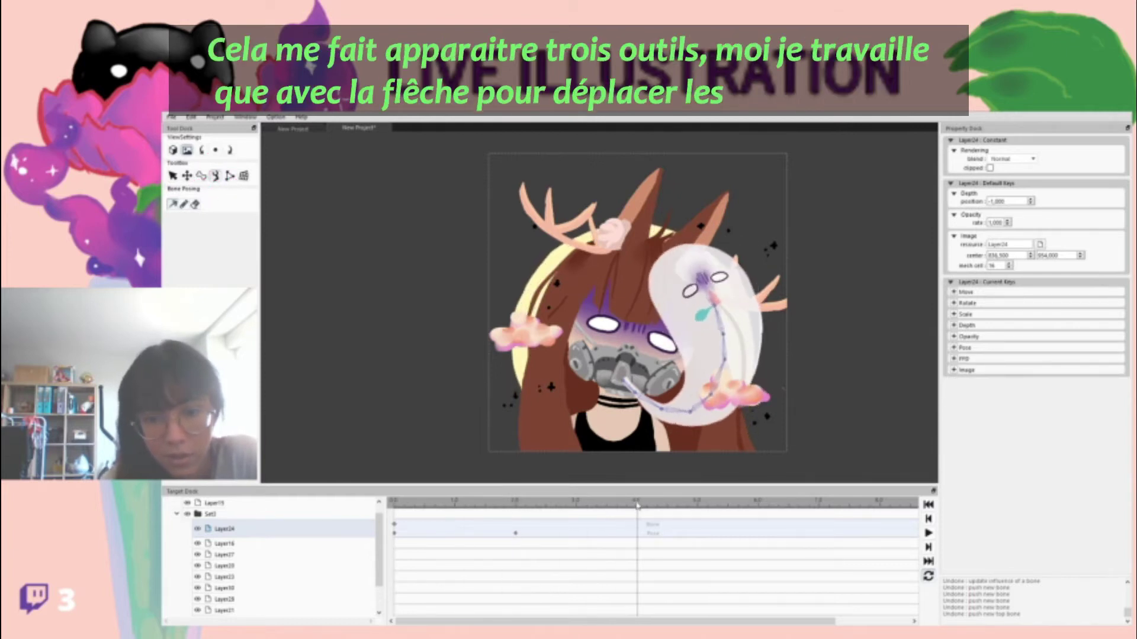
pyautogui.moveTo(635, 503); pyautogui.dragTo(637, 504)
pyautogui.moveTo(723, 349); pyautogui.dragTo(731, 353)
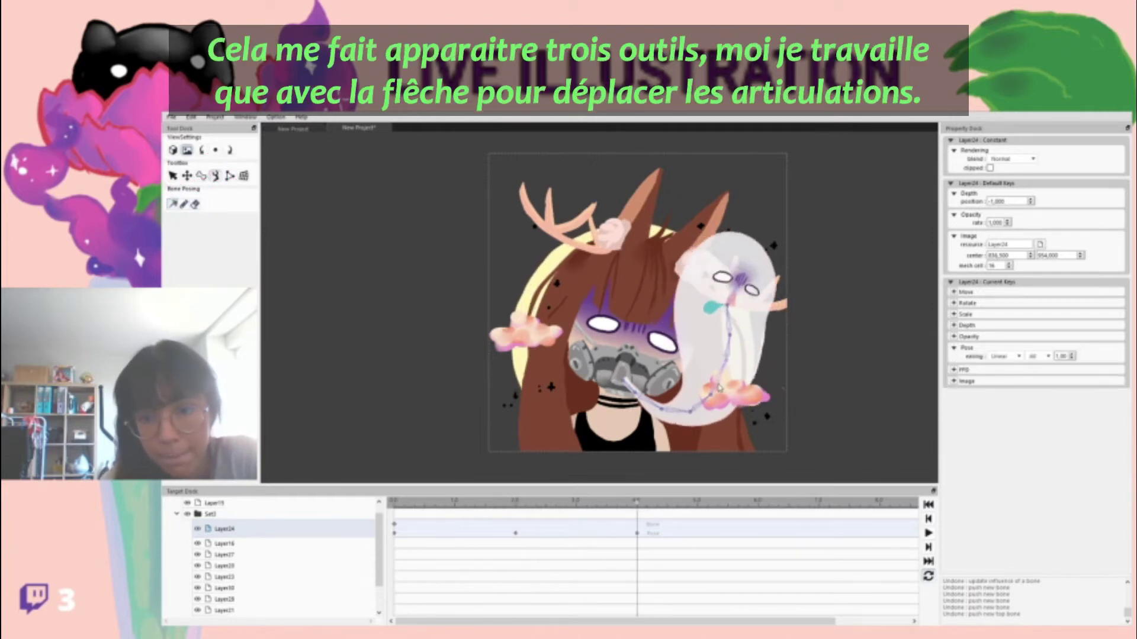
# Step: Pose the ghost at 6 s with its tail and head slightly raised
pyautogui.click(759, 505)
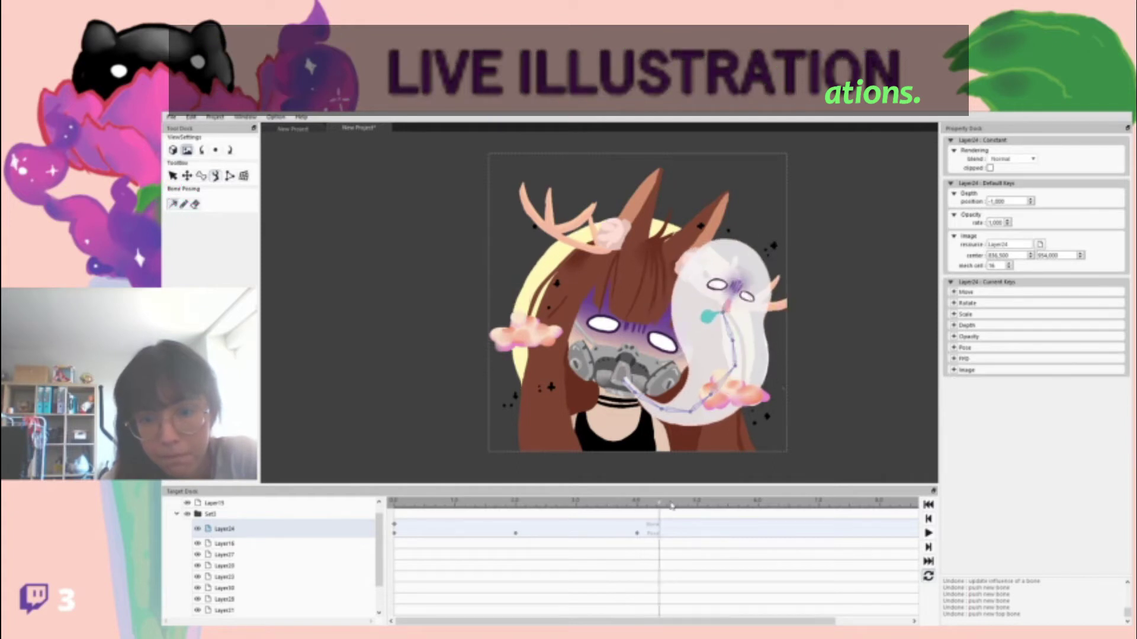
pyautogui.moveTo(758, 505); pyautogui.dragTo(759, 505)
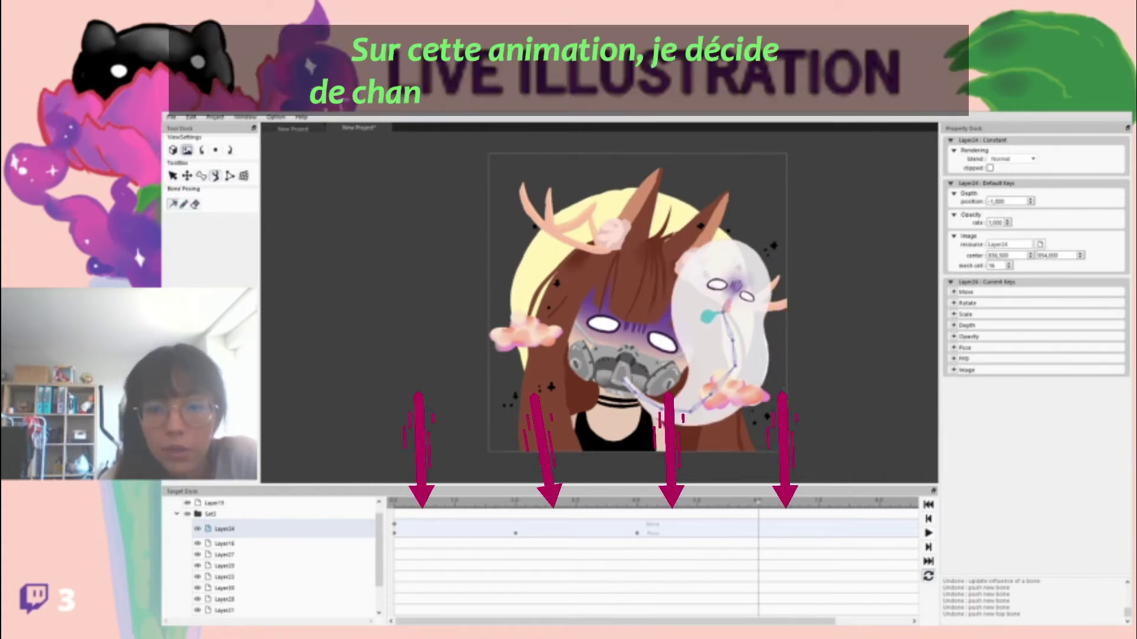
pyautogui.moveTo(662, 409); pyautogui.dragTo(665, 402)
pyautogui.moveTo(707, 291); pyautogui.dragTo(723, 282)
# Step: Adjust the ghost's tail and upper body bones for a new pose at 8 s
pyautogui.moveTo(728, 621); pyautogui.dragTo(802, 621)
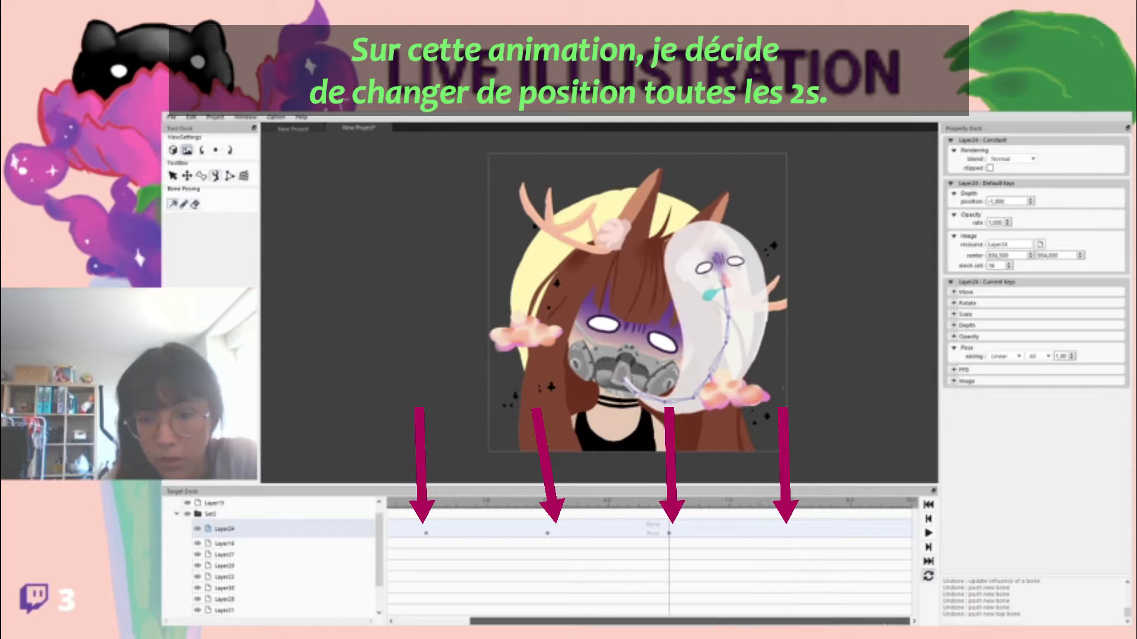
pyautogui.click(778, 504)
pyautogui.moveTo(650, 398); pyautogui.dragTo(653, 390)
pyautogui.moveTo(705, 284); pyautogui.dragTo(705, 362)
# Step: Pose the ghost leaning left towards the character at 10 s and play the bone animation back
pyautogui.moveTo(790, 505); pyautogui.dragTo(911, 504)
pyautogui.moveTo(651, 392); pyautogui.dragTo(650, 404)
pyautogui.moveTo(731, 298); pyautogui.dragTo(707, 317)
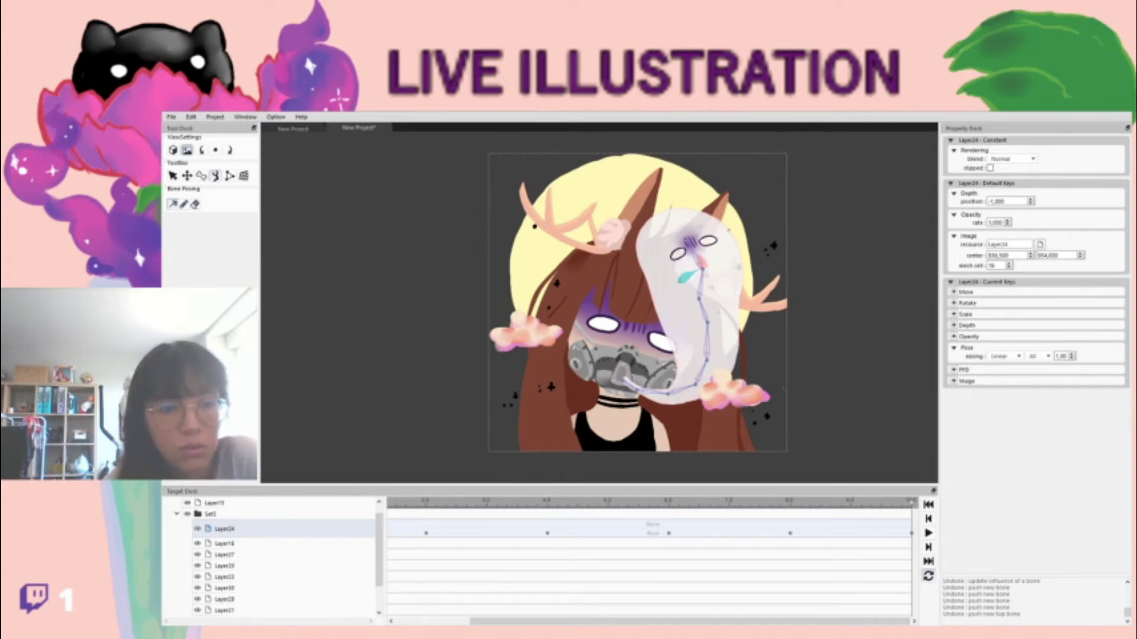
pyautogui.click(929, 534)
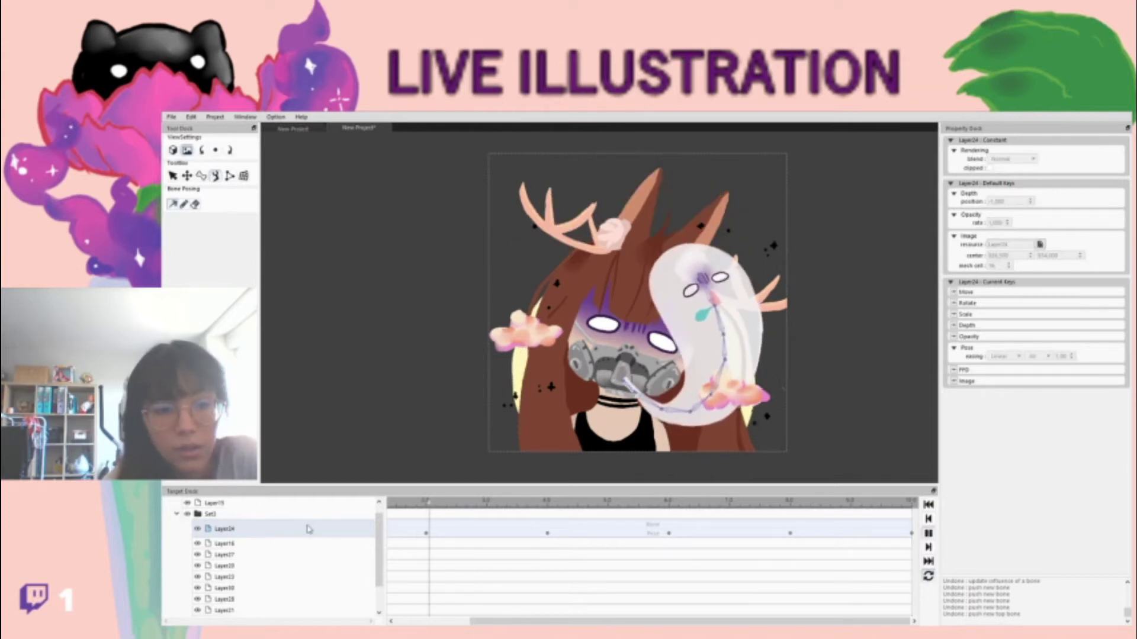
pyautogui.click(920, 533)
# Step: Add bones to the left cloud on Layer15, running from the cloud's centre to its outer ends
pyautogui.click(202, 176)
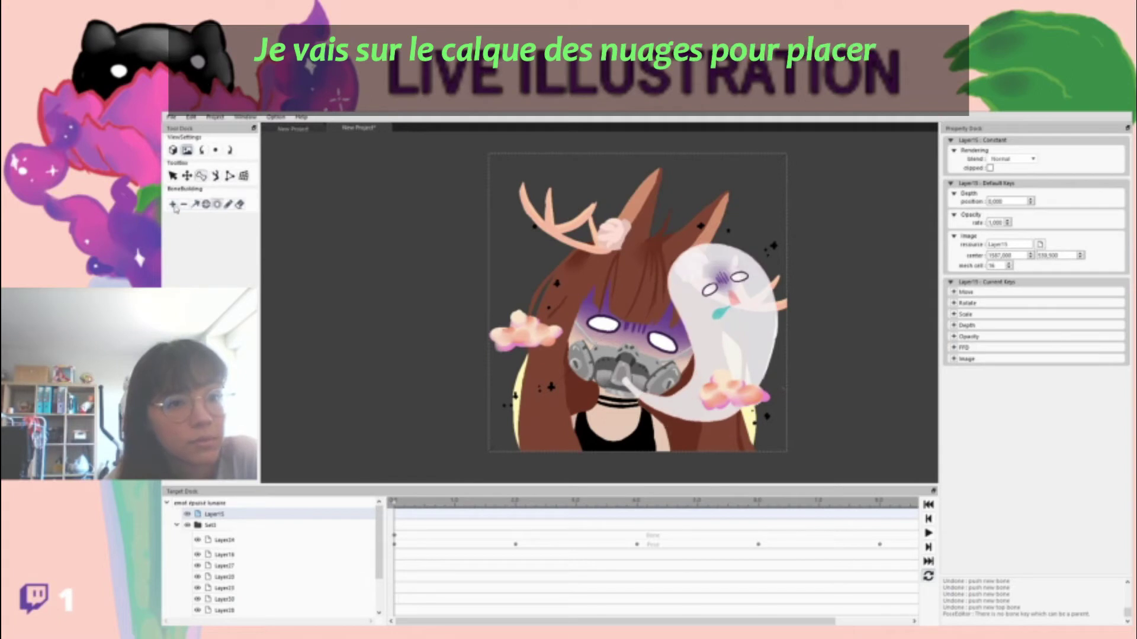
pyautogui.click(174, 205)
pyautogui.click(526, 334)
pyautogui.click(555, 332)
pyautogui.click(526, 334)
pyautogui.click(536, 324)
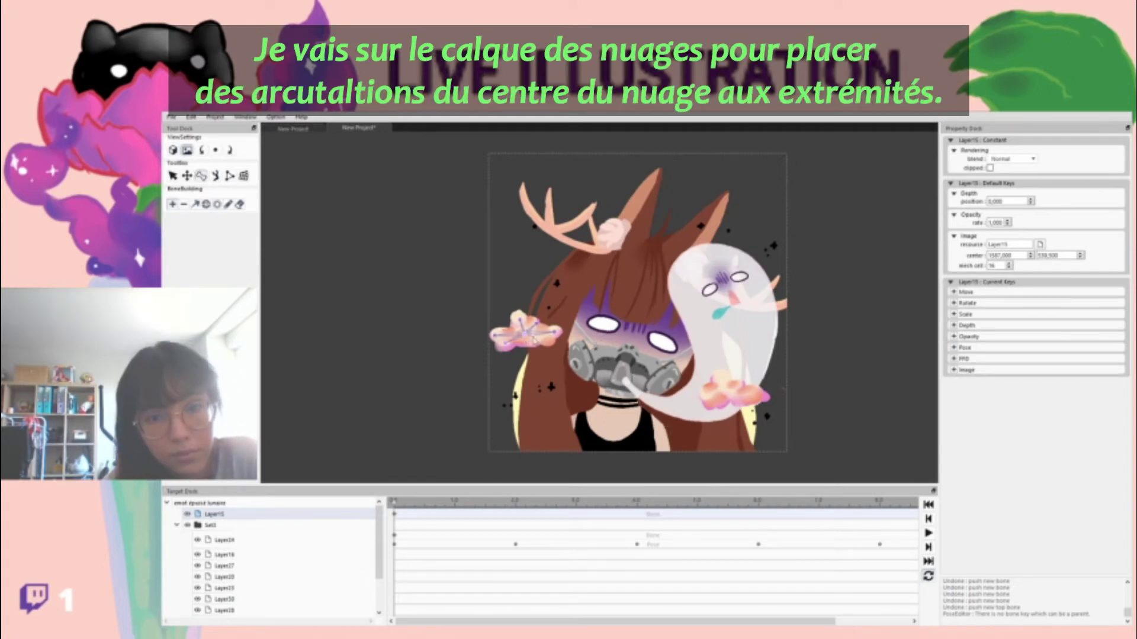
# Step: Add bones to the right cloud, running from its centre to its outer ends
pyautogui.click(728, 392)
pyautogui.click(760, 395)
pyautogui.click(728, 393)
pyautogui.click(741, 384)
pyautogui.click(728, 392)
pyautogui.click(719, 377)
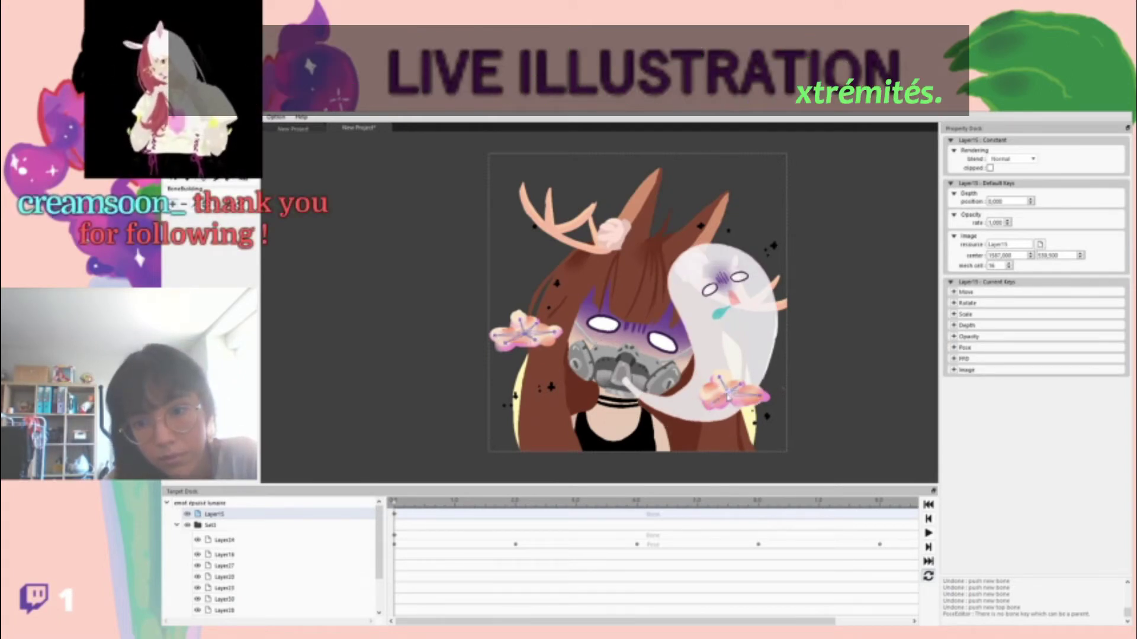
# Step: Animate the clouds drifting from left to right with move keys at 0 s and 10 s, and preview the playback
pyautogui.click(187, 177)
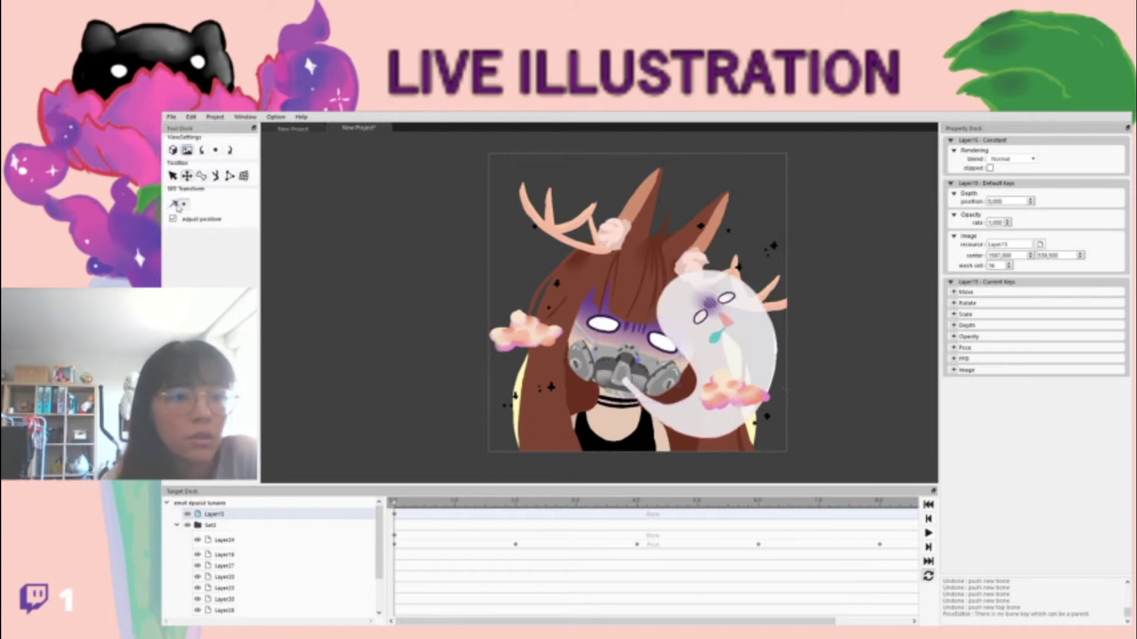
pyautogui.click(175, 204)
pyautogui.moveTo(911, 502); pyautogui.dragTo(391, 502)
pyautogui.moveTo(631, 378); pyautogui.dragTo(606, 377)
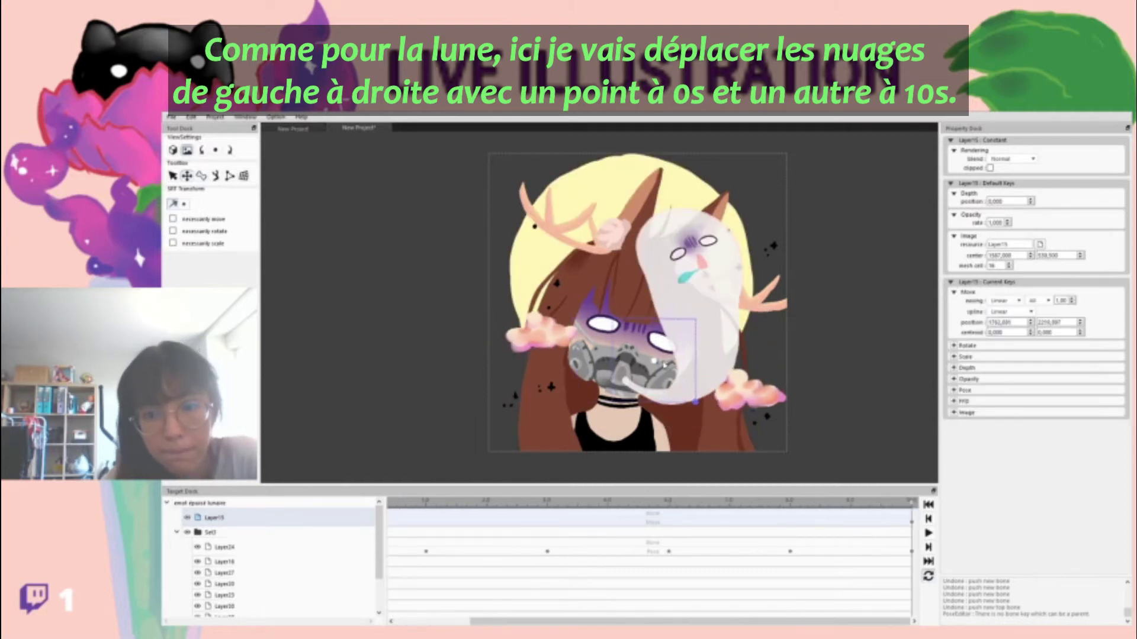
pyautogui.press('space')
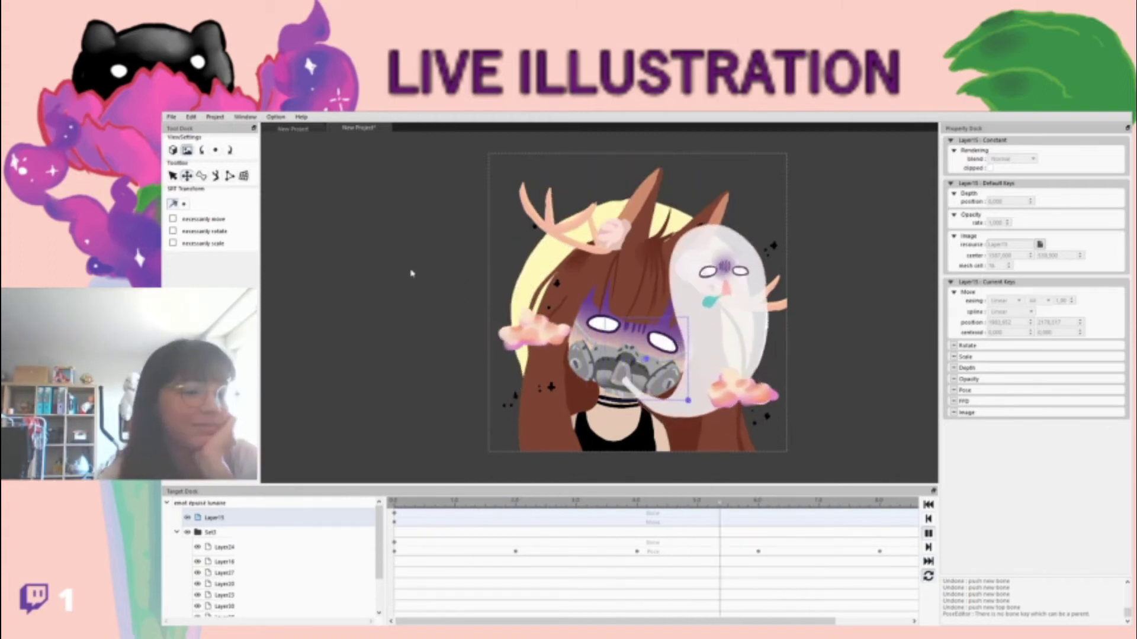
# Step: Add a bone from base to tip in each ear on the ears layer and widen their influence areas over the ears
pyautogui.click(225, 606)
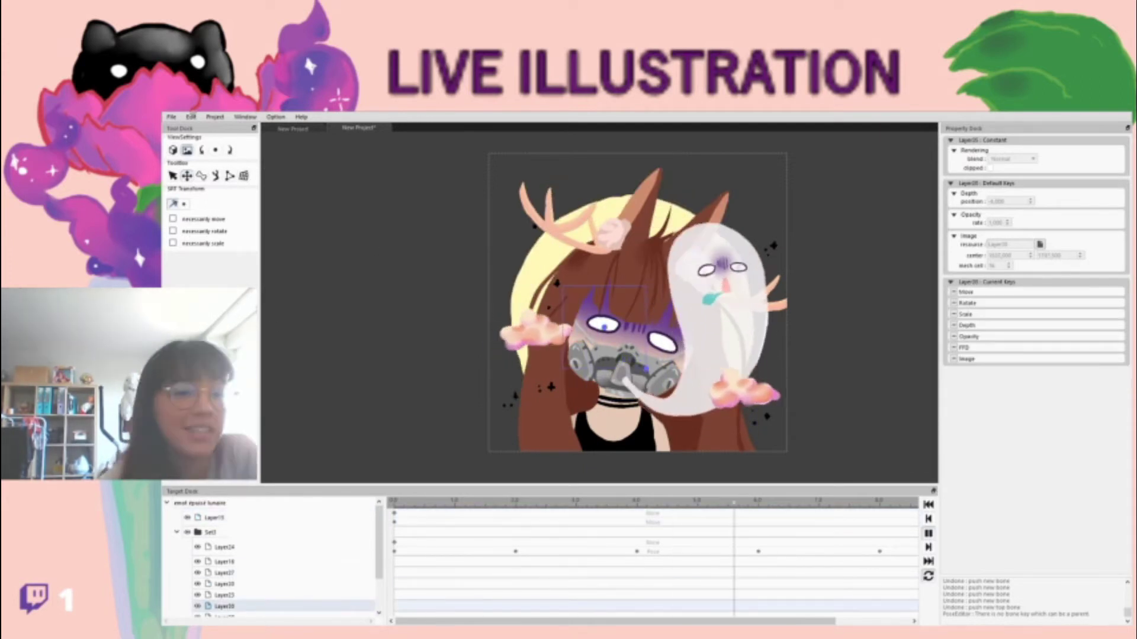
pyautogui.click(214, 175)
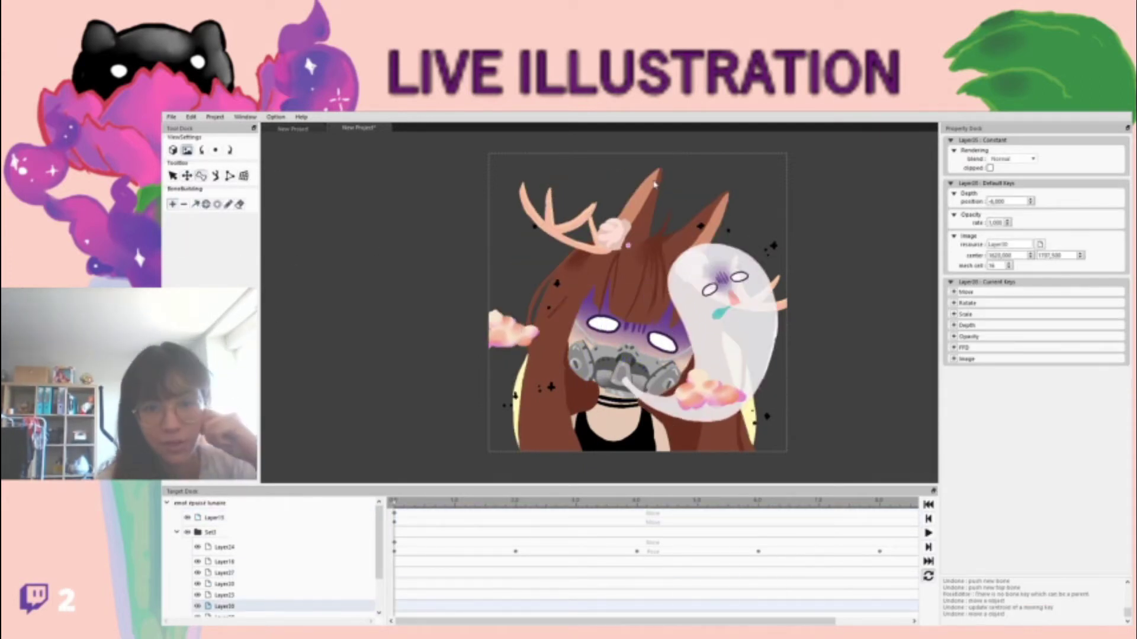
pyautogui.click(656, 185)
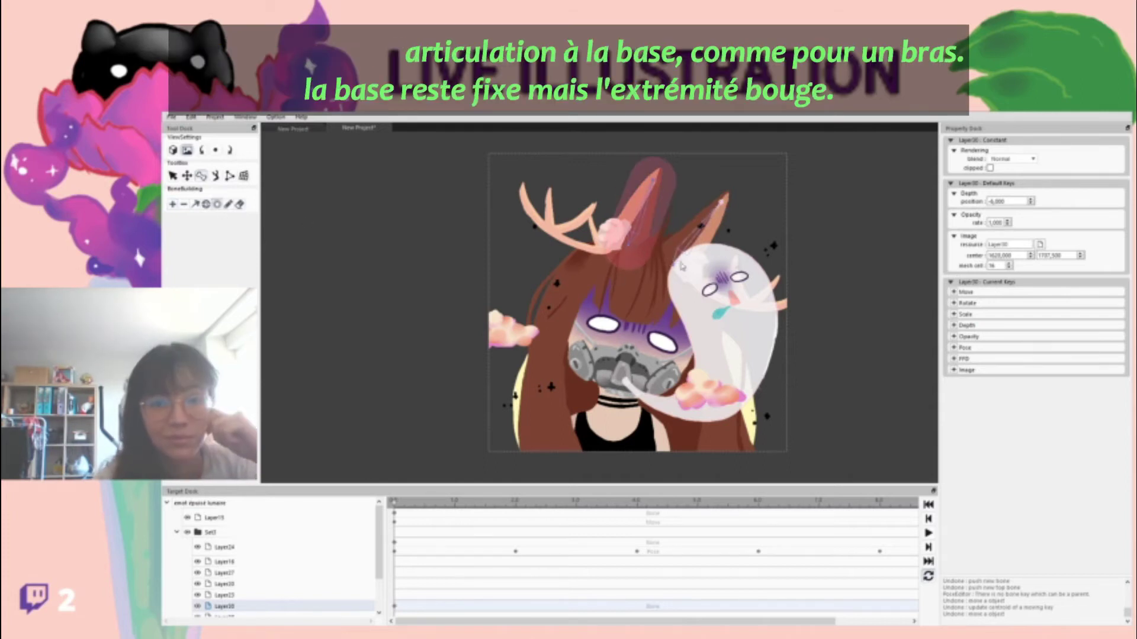
pyautogui.moveTo(721, 201); pyautogui.dragTo(740, 215)
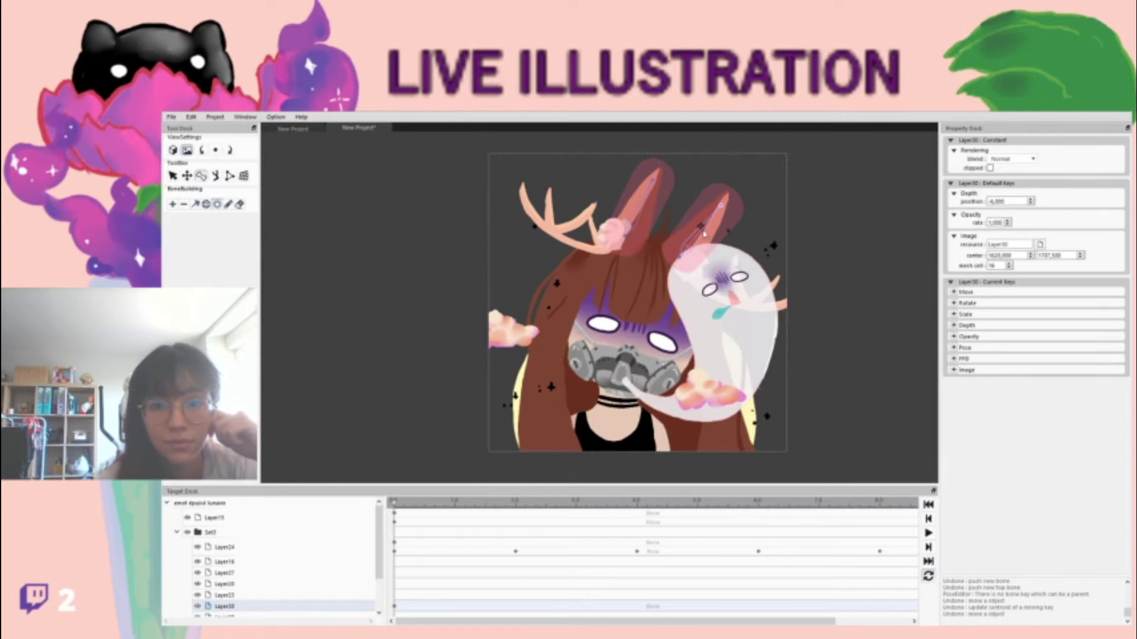
# Step: Hide the ghost layer Layer24 and pose both ears tilted to the right at 10 s
pyautogui.click(215, 175)
pyautogui.moveTo(405, 506); pyautogui.dragTo(888, 504)
pyautogui.moveTo(817, 621); pyautogui.dragTo(892, 621)
pyautogui.moveTo(888, 503); pyautogui.dragTo(931, 499)
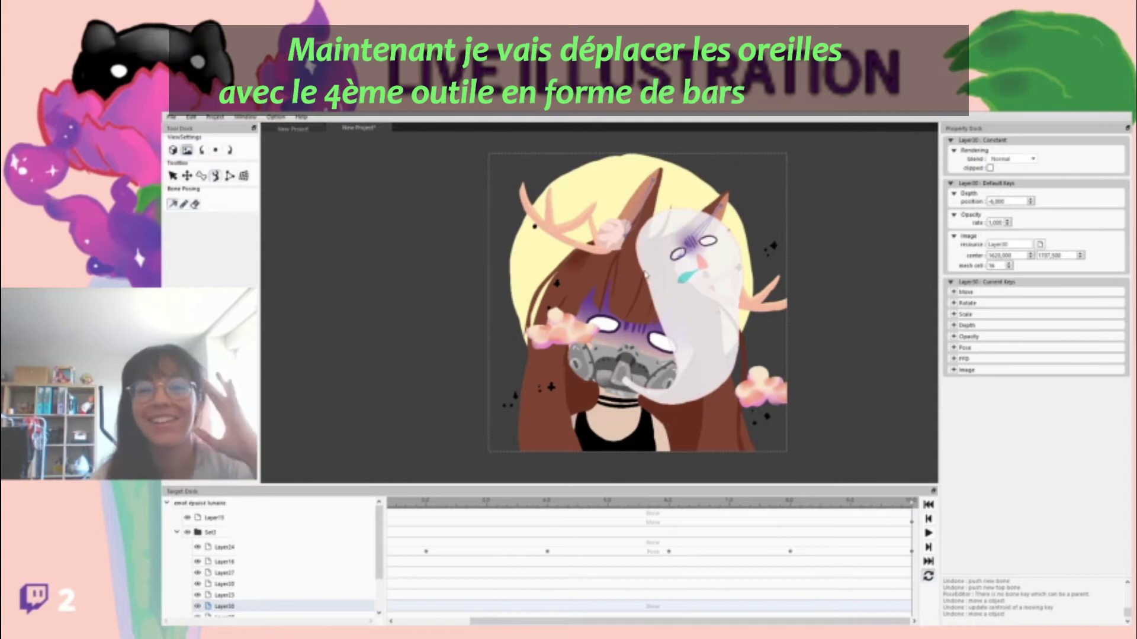
pyautogui.click(199, 547)
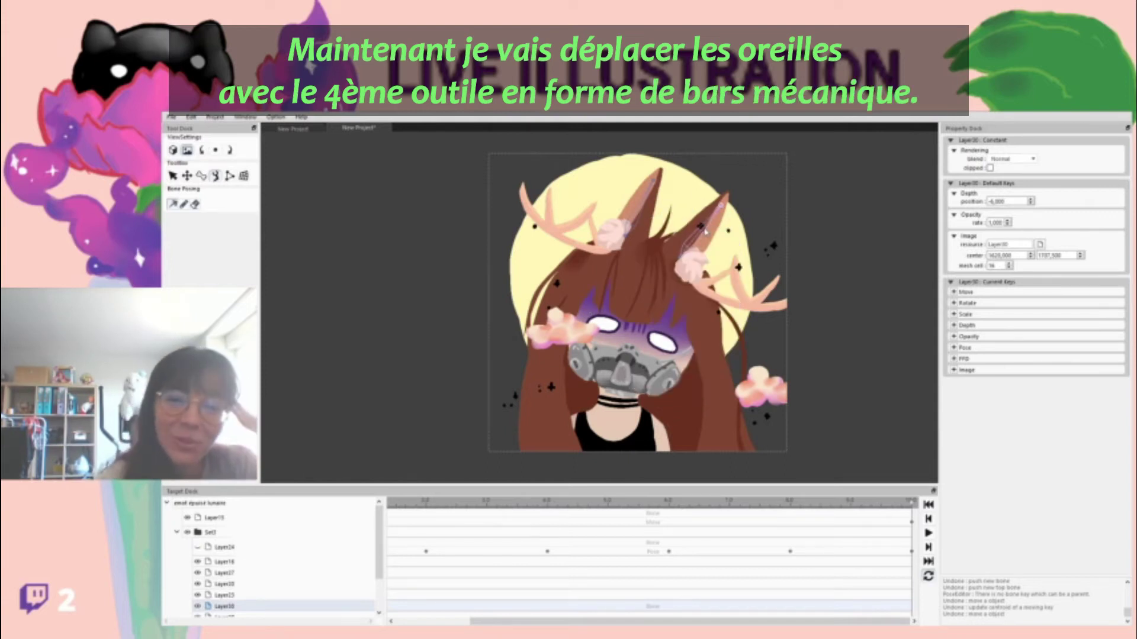
pyautogui.moveTo(703, 230); pyautogui.dragTo(711, 239)
pyautogui.moveTo(641, 206); pyautogui.dragTo(703, 254)
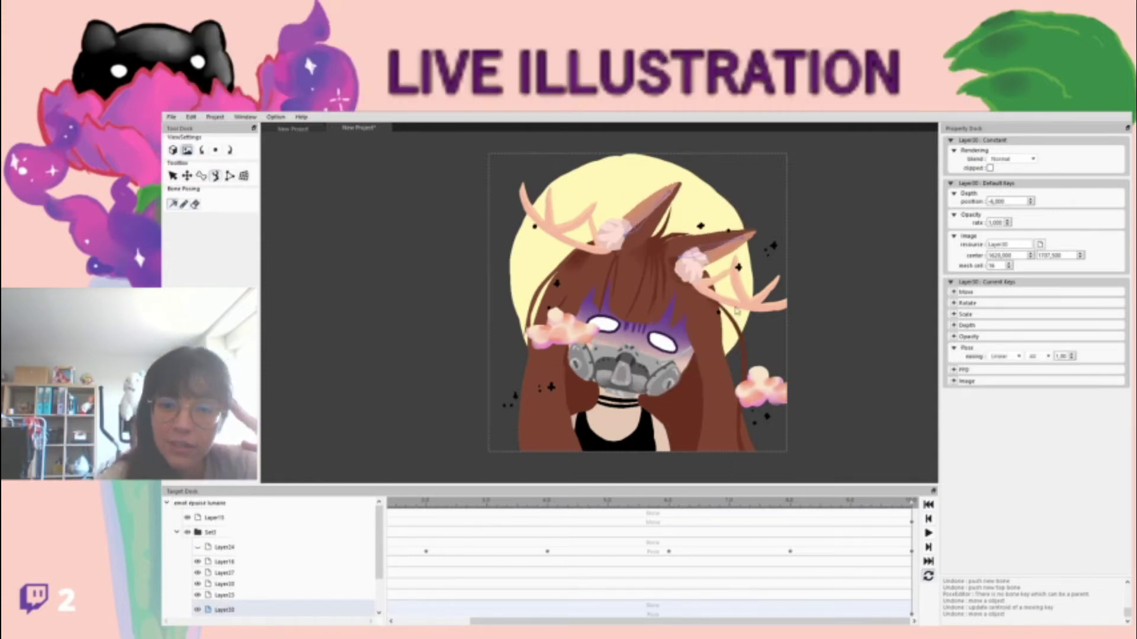
# Step: Preview the ear movement and pose the ears tilted to the left at 0 s
pyautogui.click(928, 533)
pyautogui.moveTo(744, 502); pyautogui.dragTo(393, 510)
pyautogui.moveTo(661, 202); pyautogui.dragTo(651, 193)
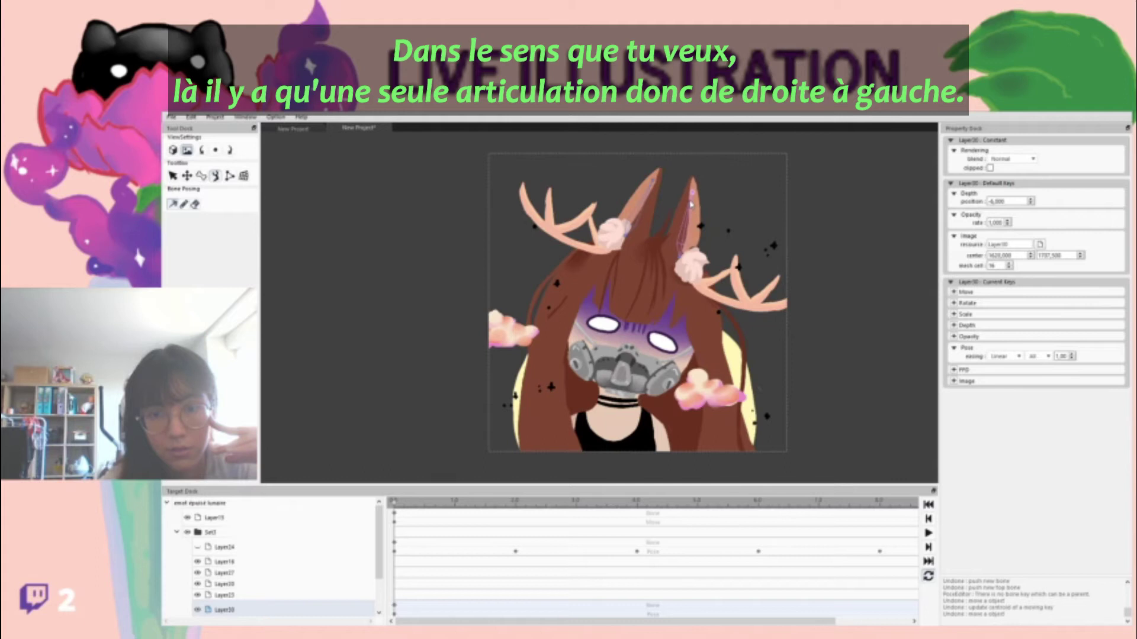
# Step: Preview the ear movement, tilt the ear behind the ghost further right at 10 s, and preview the animation again
pyautogui.click(202, 176)
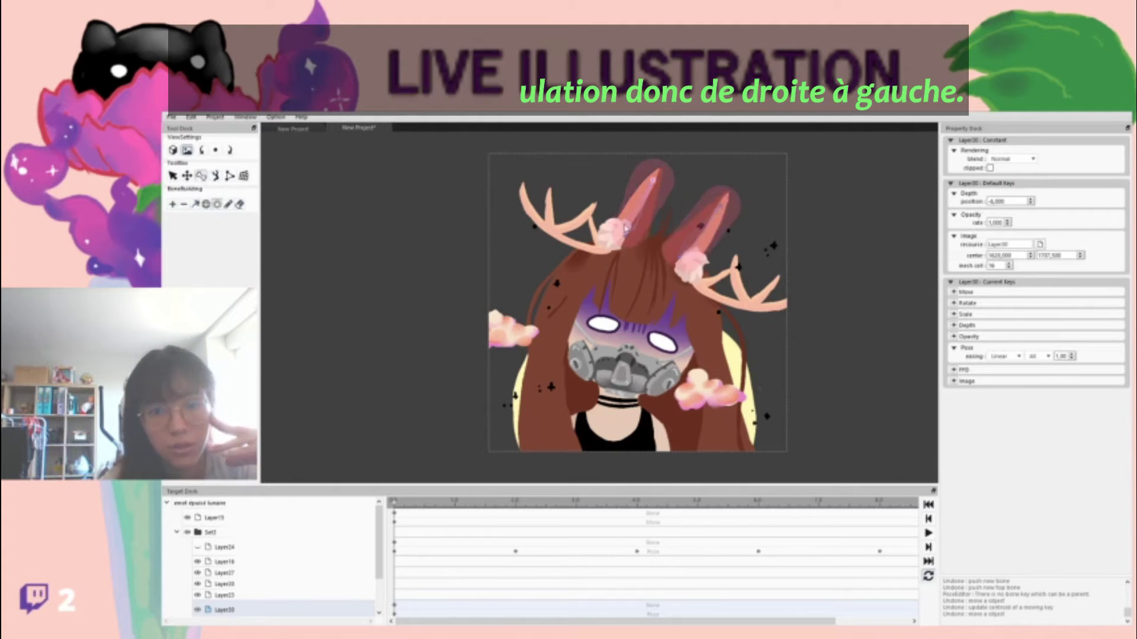
pyautogui.click(928, 533)
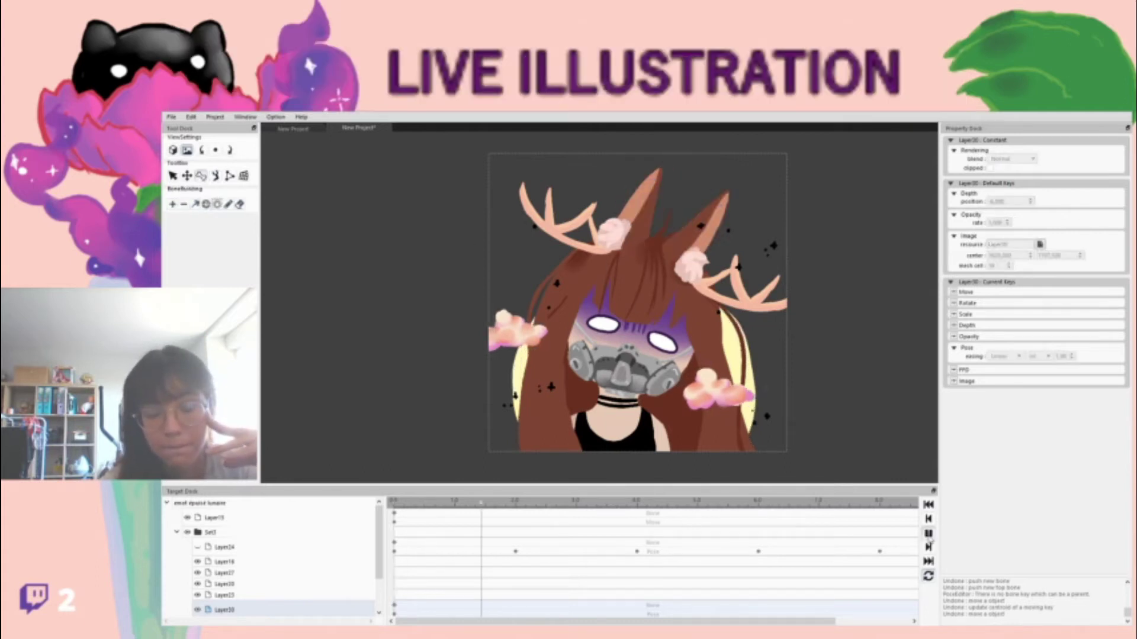
pyautogui.click(912, 614)
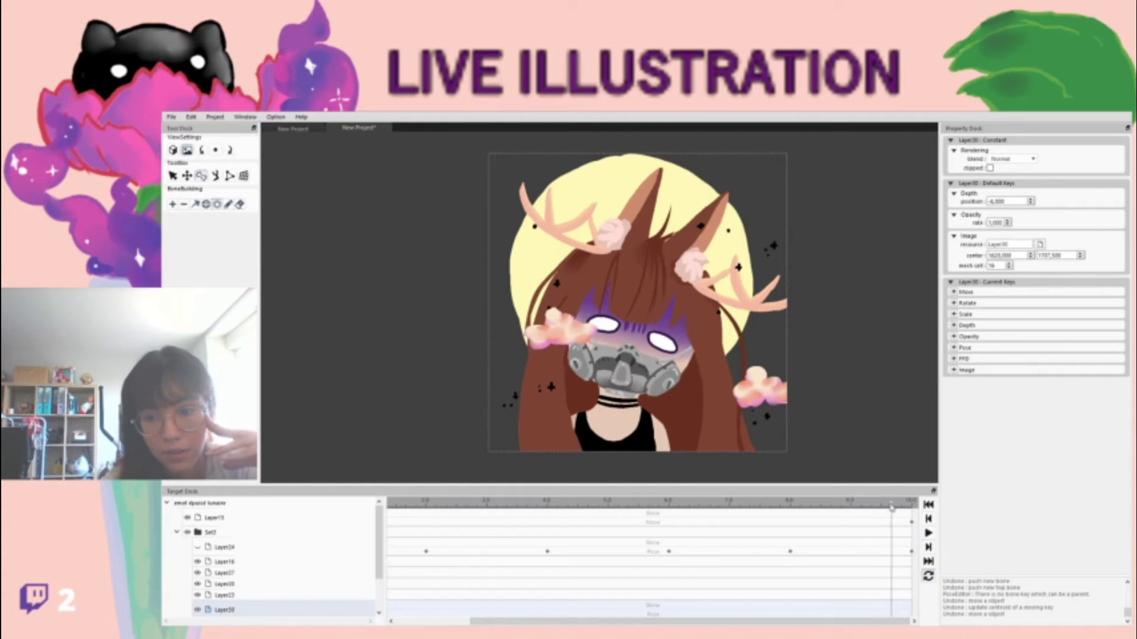
pyautogui.click(215, 176)
pyautogui.moveTo(700, 197); pyautogui.dragTo(706, 201)
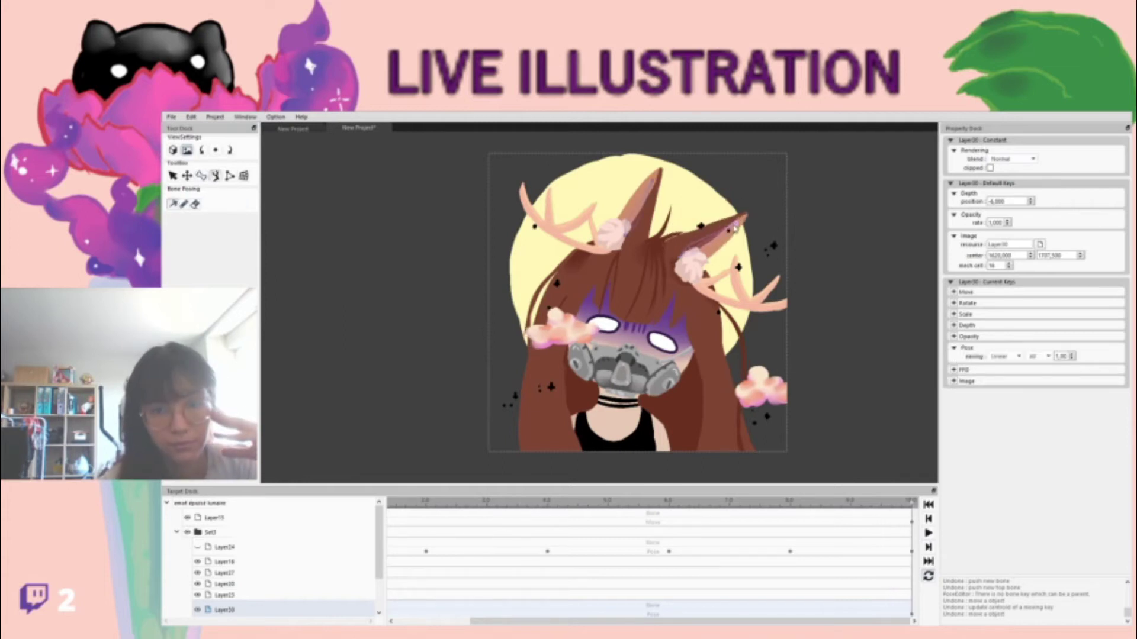
pyautogui.press('space')
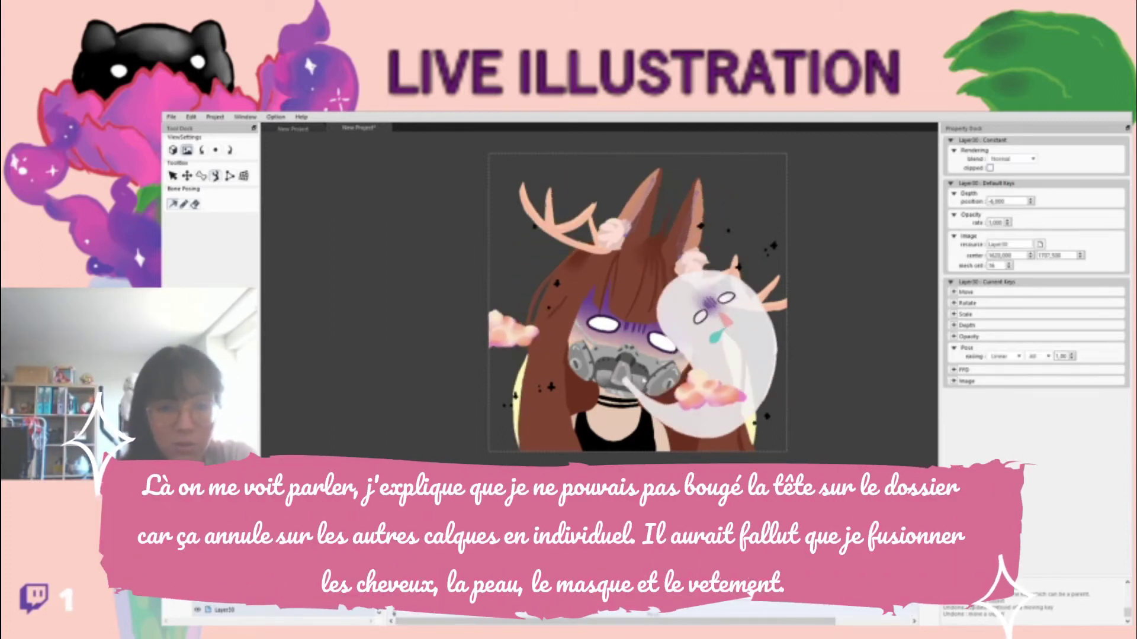
# Step: Find the eyes layer Layer20 and flatten the eyes slightly with a scale key at 0 s
pyautogui.scroll(-2, 283, 610)
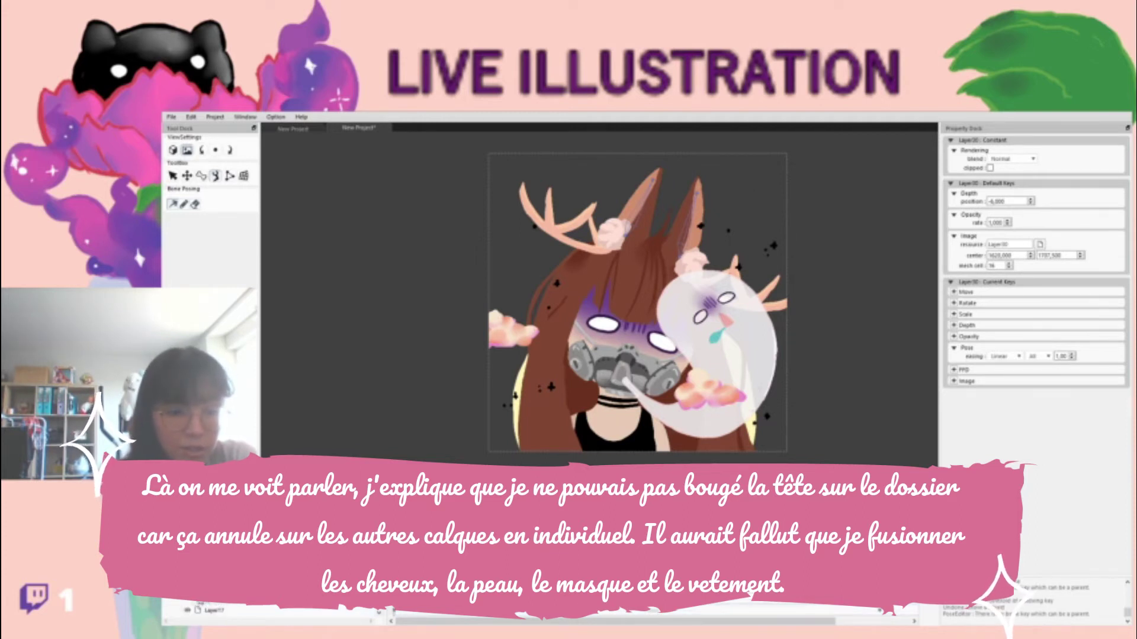
pyautogui.scroll(3, 200, 605)
pyautogui.click(224, 547)
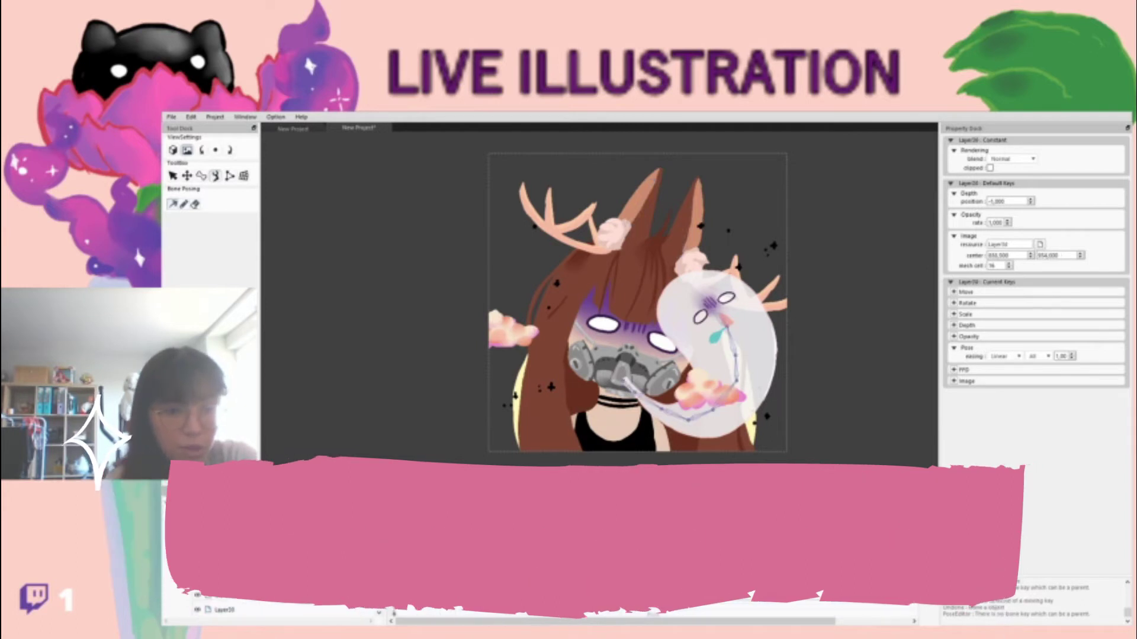
pyautogui.click(198, 547)
pyautogui.click(198, 547)
pyautogui.click(198, 561)
pyautogui.click(210, 584)
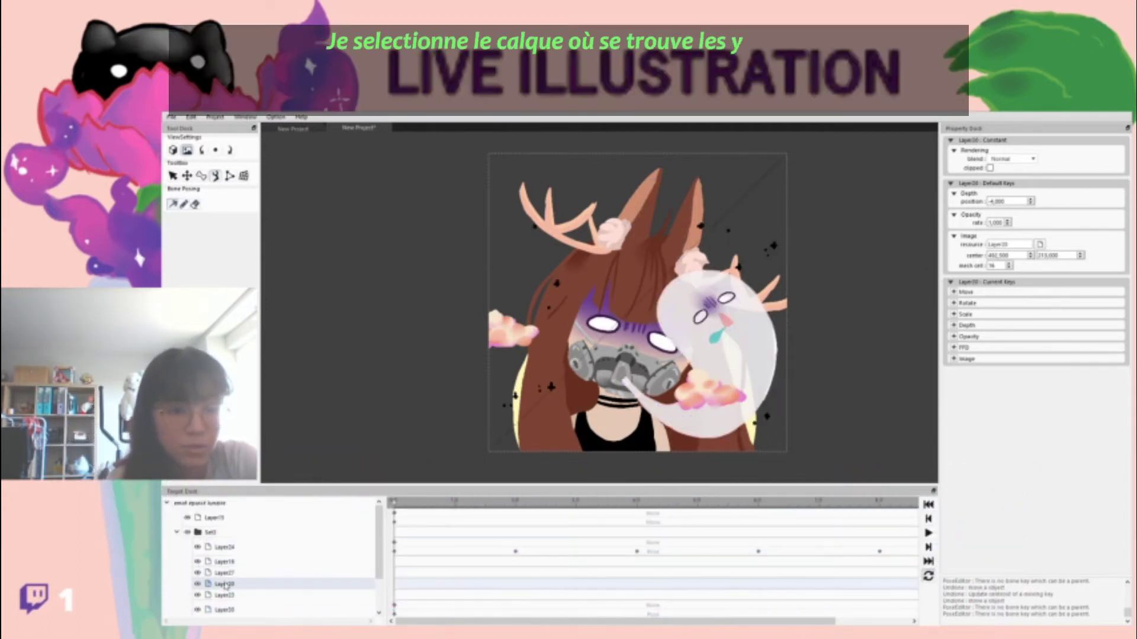
pyautogui.click(186, 175)
pyautogui.moveTo(630, 292); pyautogui.dragTo(630, 298)
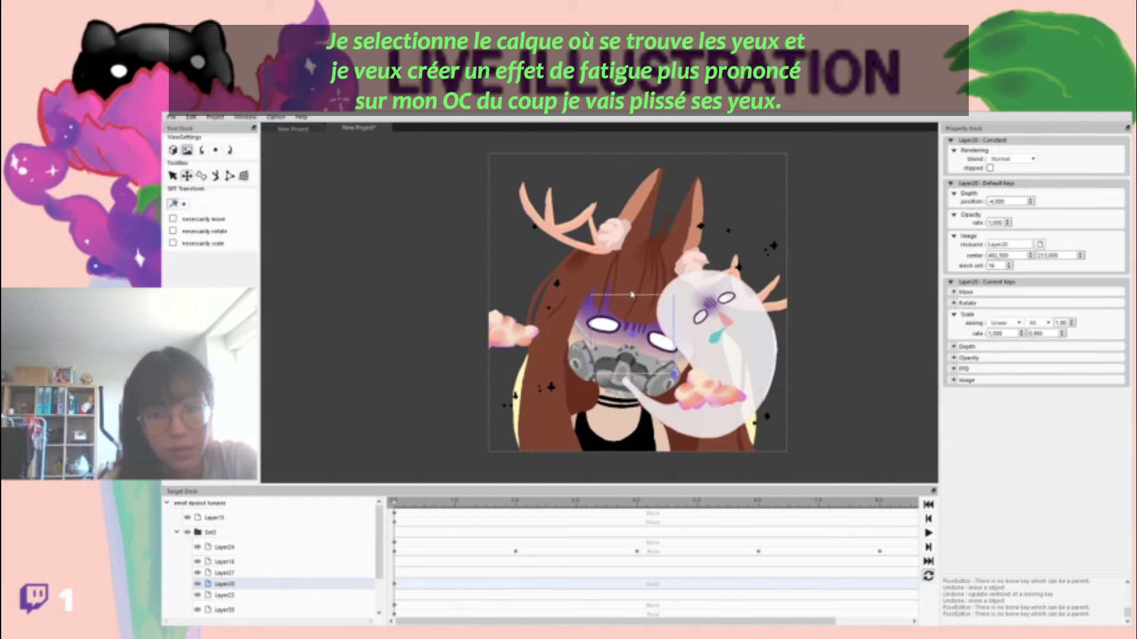
# Step: Narrow and tilt the eyes with rotate and scale keys at 3 s, and partly reopen them at 6 s
pyautogui.click(517, 544)
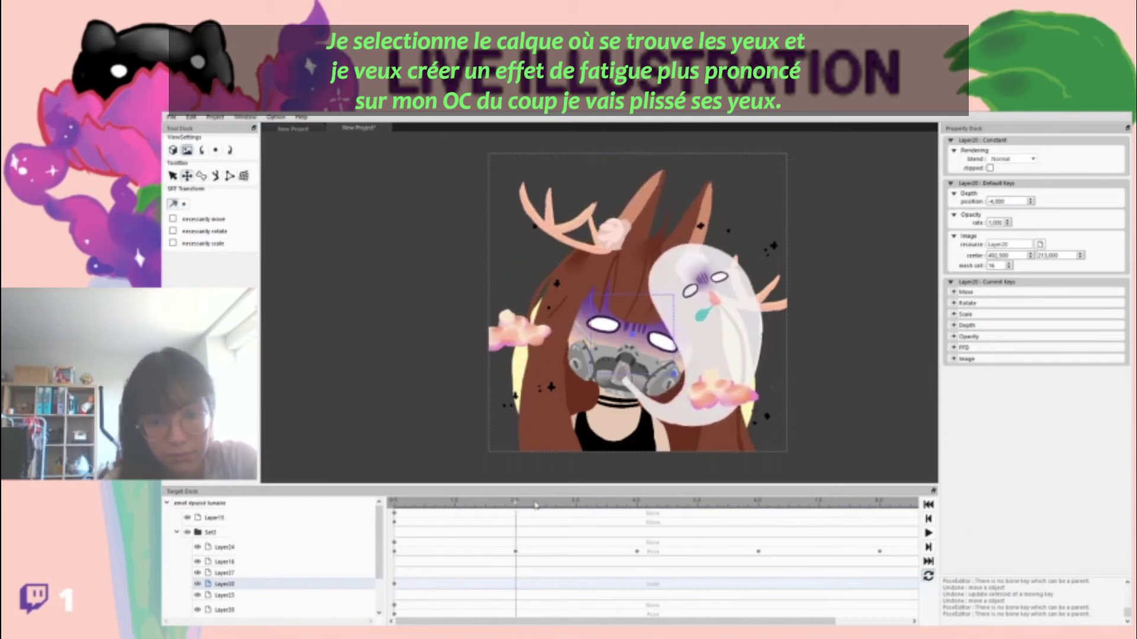
pyautogui.click(575, 503)
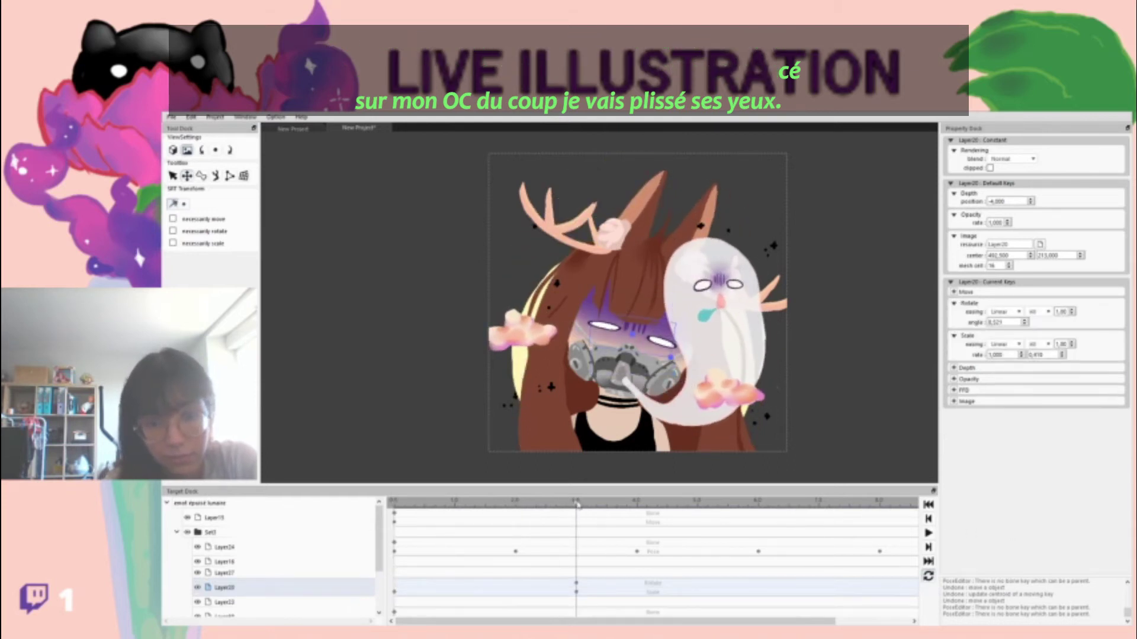
pyautogui.click(758, 503)
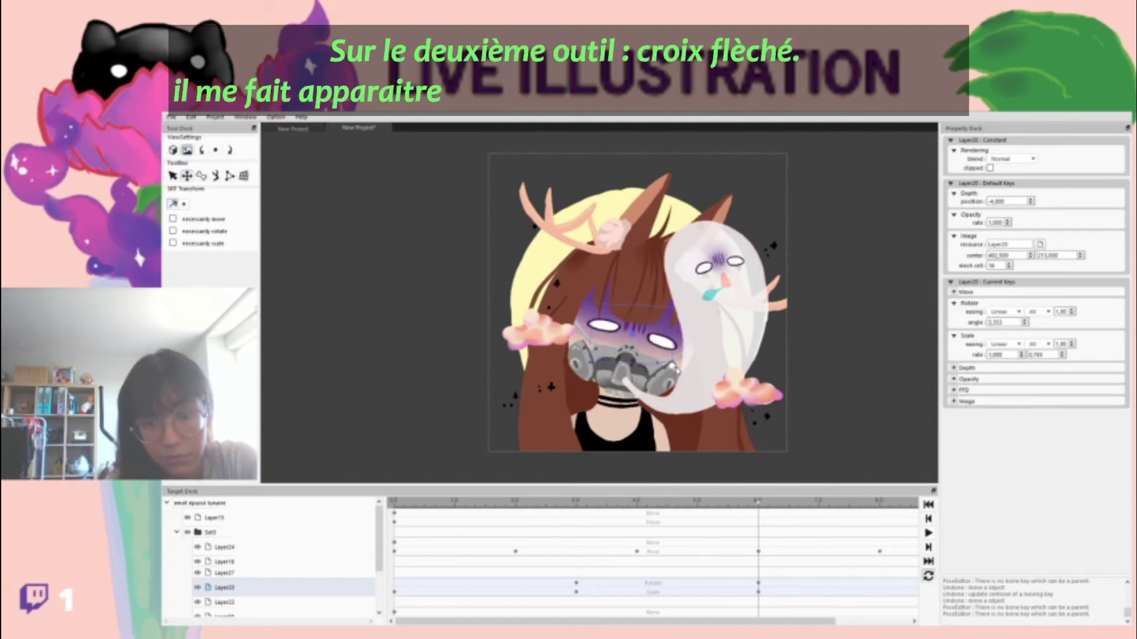
# Step: Key the eyes squinted and tilted at 9 s, shift those keys to 10 s, and preview the blinking
pyautogui.moveTo(762, 620); pyautogui.dragTo(837, 621)
pyautogui.click(769, 502)
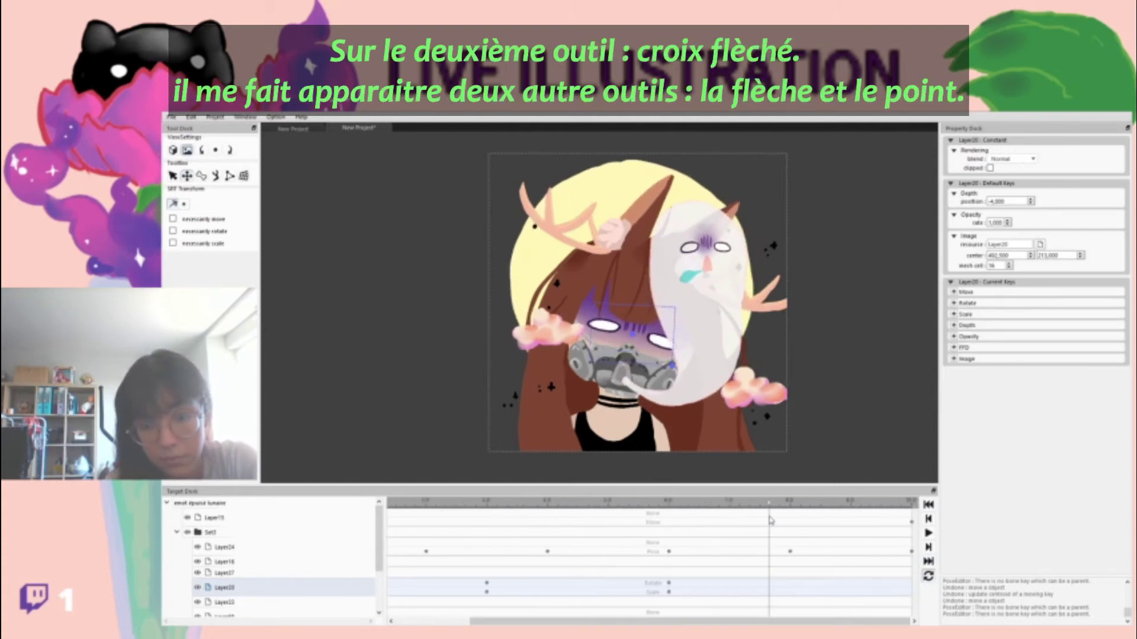
pyautogui.moveTo(770, 520); pyautogui.dragTo(852, 525)
pyautogui.moveTo(643, 308); pyautogui.dragTo(674, 362)
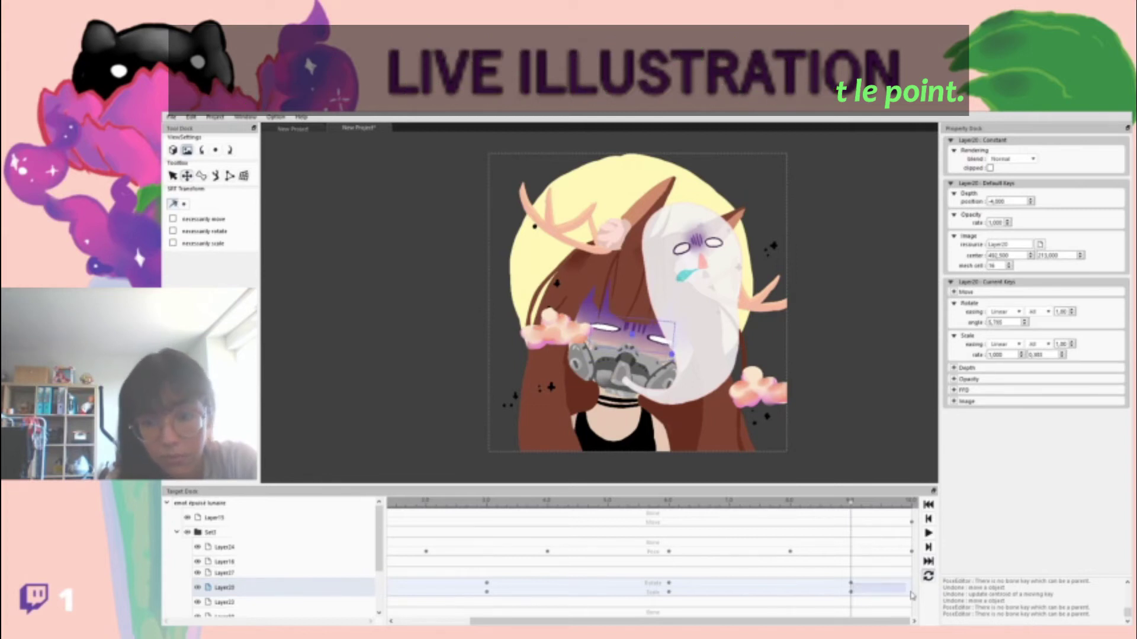
pyautogui.click(928, 533)
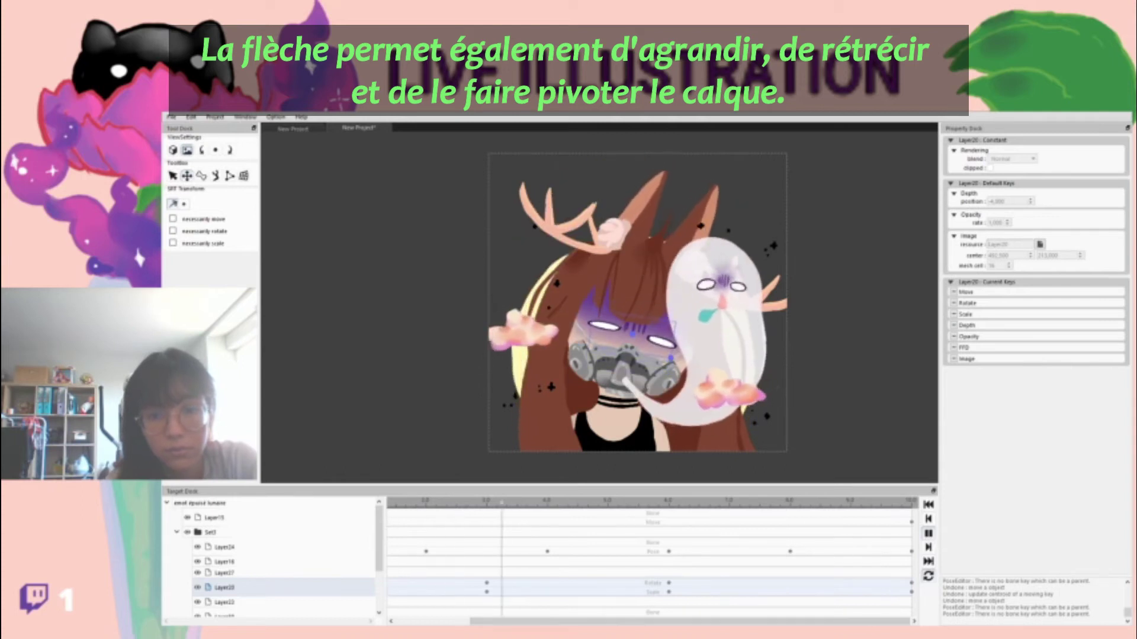
pyautogui.moveTo(861, 501); pyautogui.dragTo(394, 501)
# Step: Widen the influence areas of the bones over the left cloud on the clouds layer Layer15
pyautogui.click(214, 517)
pyautogui.click(216, 175)
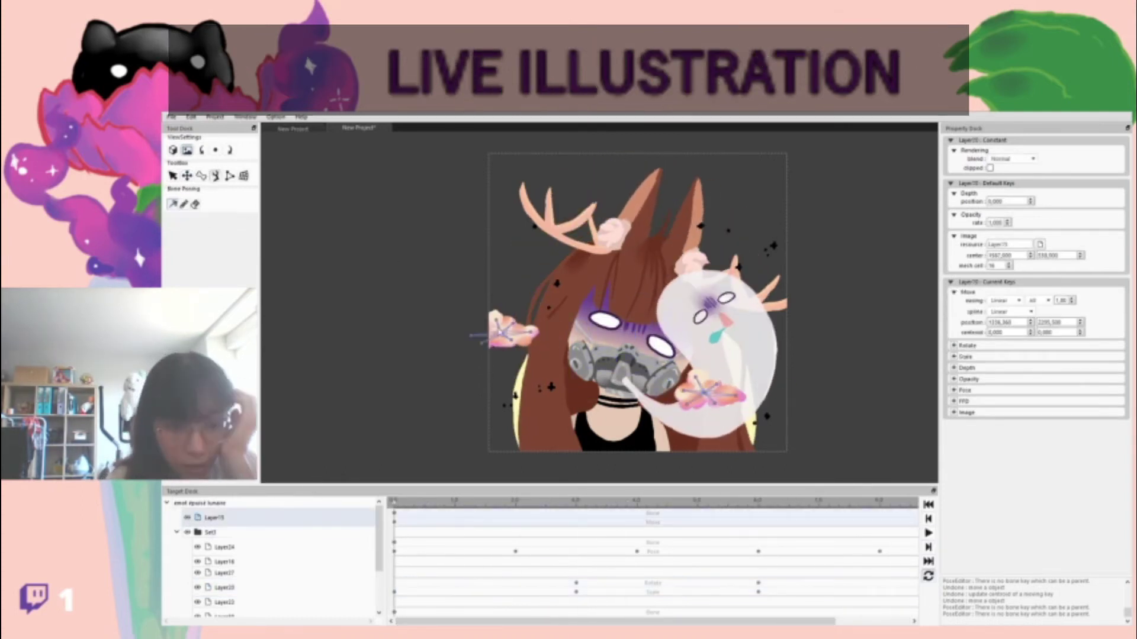
pyautogui.click(510, 335)
pyautogui.click(201, 175)
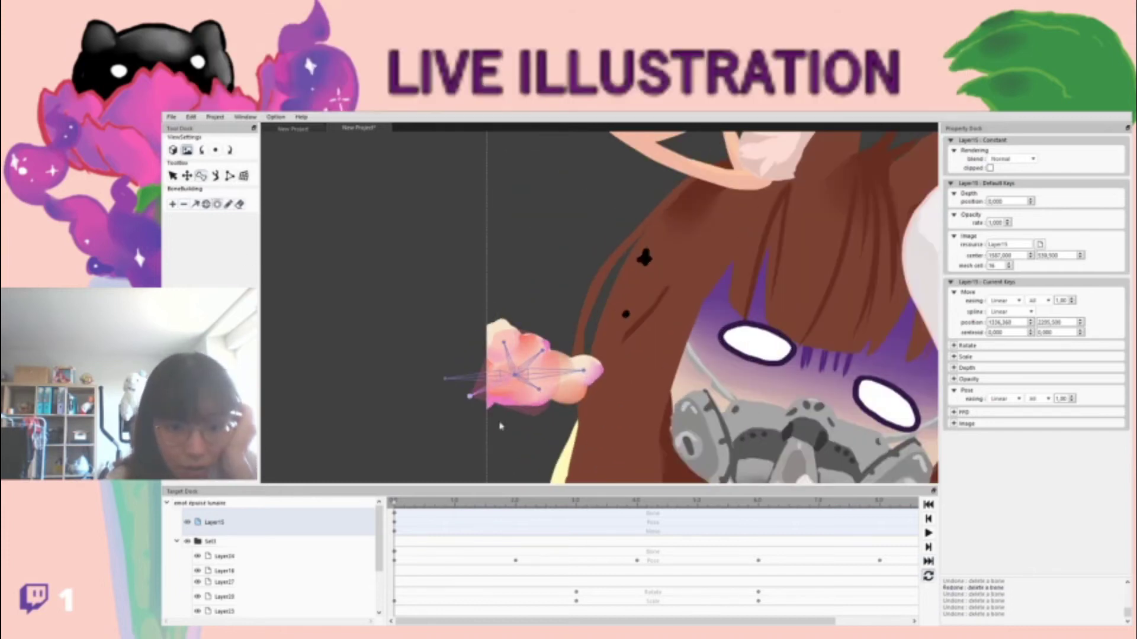
pyautogui.moveTo(501, 427)
pyautogui.mouseDown()
pyautogui.moveTo(478, 374)
pyautogui.moveTo(490, 416)
pyautogui.moveTo(504, 310)
pyautogui.moveTo(514, 364)
pyautogui.moveTo(570, 356)
pyautogui.moveTo(525, 379)
pyautogui.moveTo(691, 488)
pyautogui.moveTo(513, 385)
pyautogui.moveTo(526, 412)
pyautogui.moveTo(523, 375)
pyautogui.moveTo(537, 446)
pyautogui.moveTo(589, 394)
pyautogui.mouseUp()
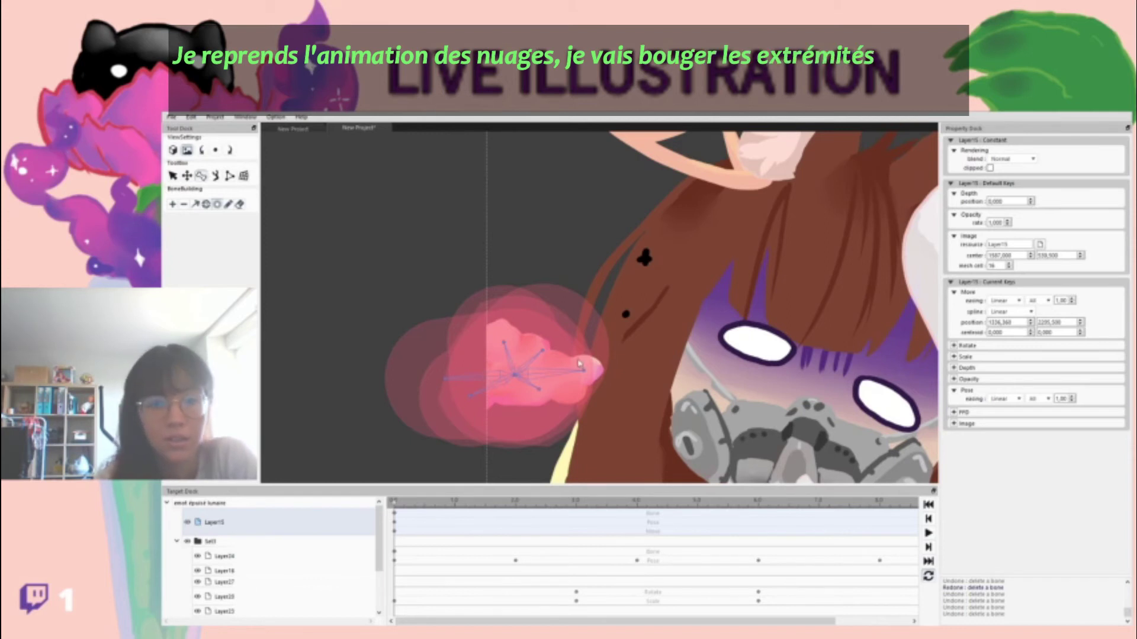
pyautogui.scroll(2, 458, 448)
pyautogui.scroll(-2, 451, 387)
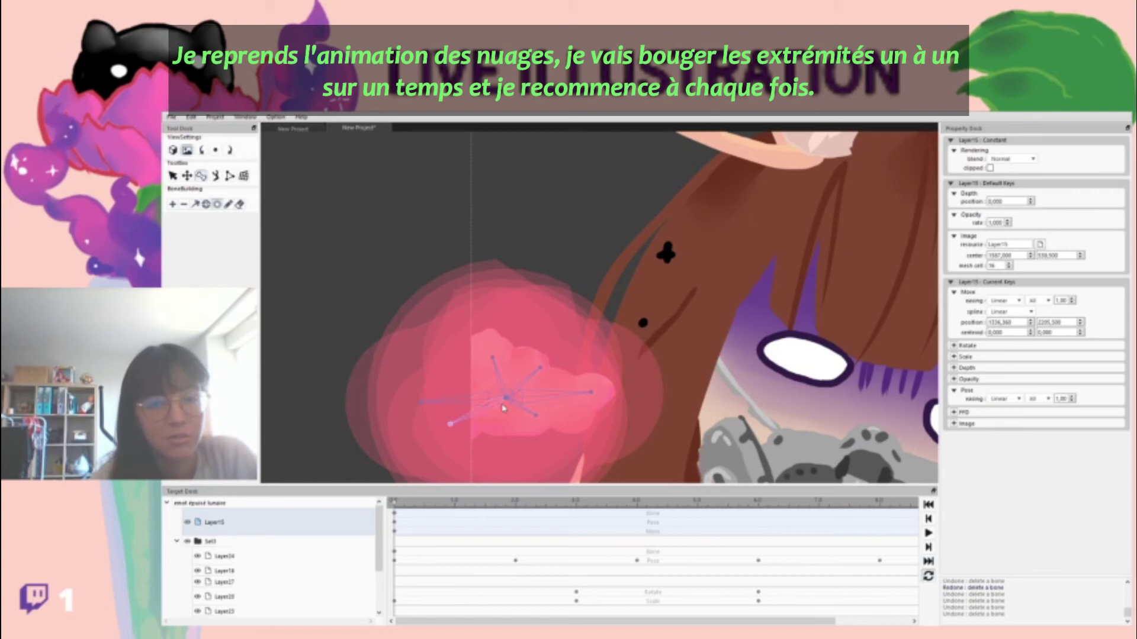
pyautogui.scroll(1, 563, 442)
pyautogui.scroll(-10, 560, 442)
# Step: Widen the influence areas of the bones over the right cloud so they cover the whole cloud
pyautogui.click(172, 178)
pyautogui.moveTo(398, 303); pyautogui.dragTo(345, 156)
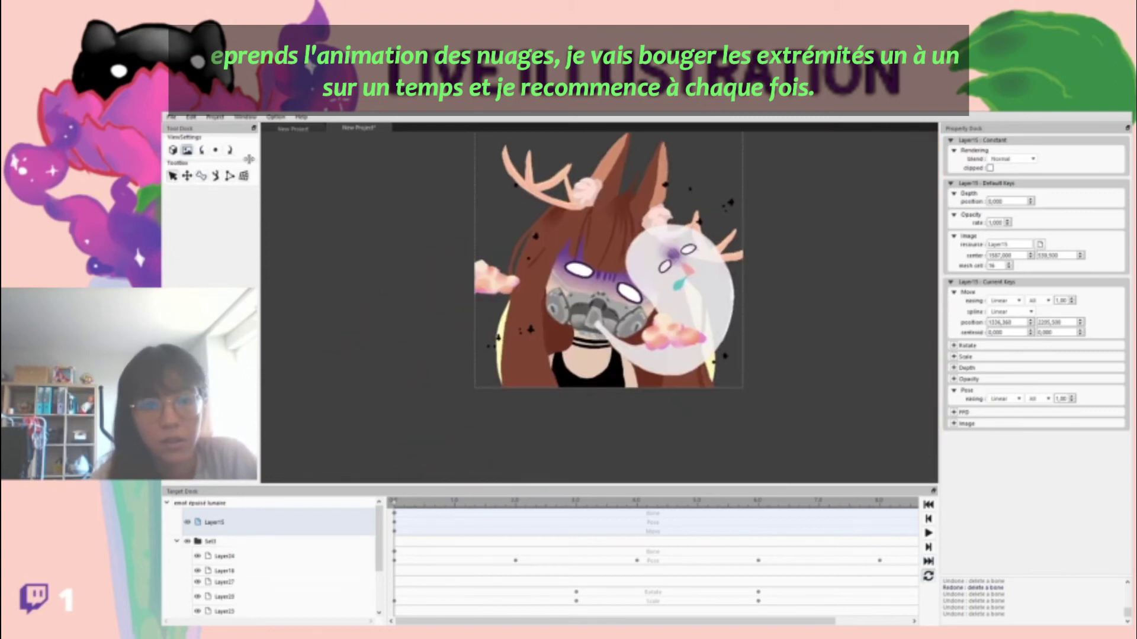
pyautogui.scroll(6, 681, 338)
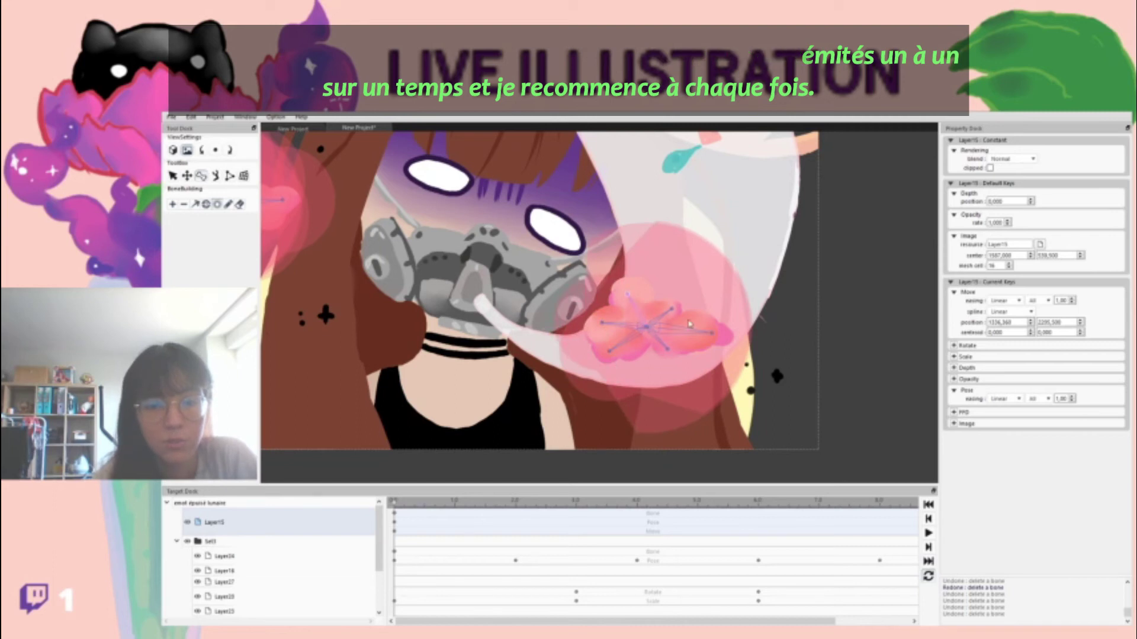
pyautogui.scroll(2, 657, 337)
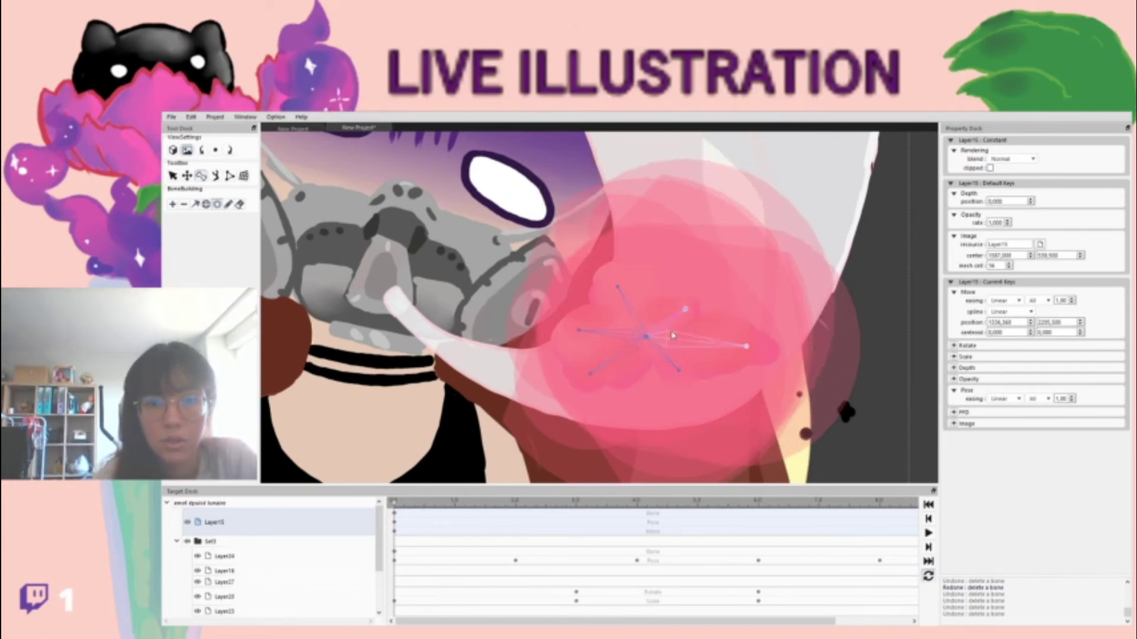
pyautogui.scroll(-3, 591, 348)
pyautogui.moveTo(591, 348); pyautogui.dragTo(707, 420)
pyautogui.moveTo(590, 490); pyautogui.dragTo(532, 559)
pyautogui.scroll(-1, 270, 308)
pyautogui.moveTo(270, 308); pyautogui.dragTo(349, 332)
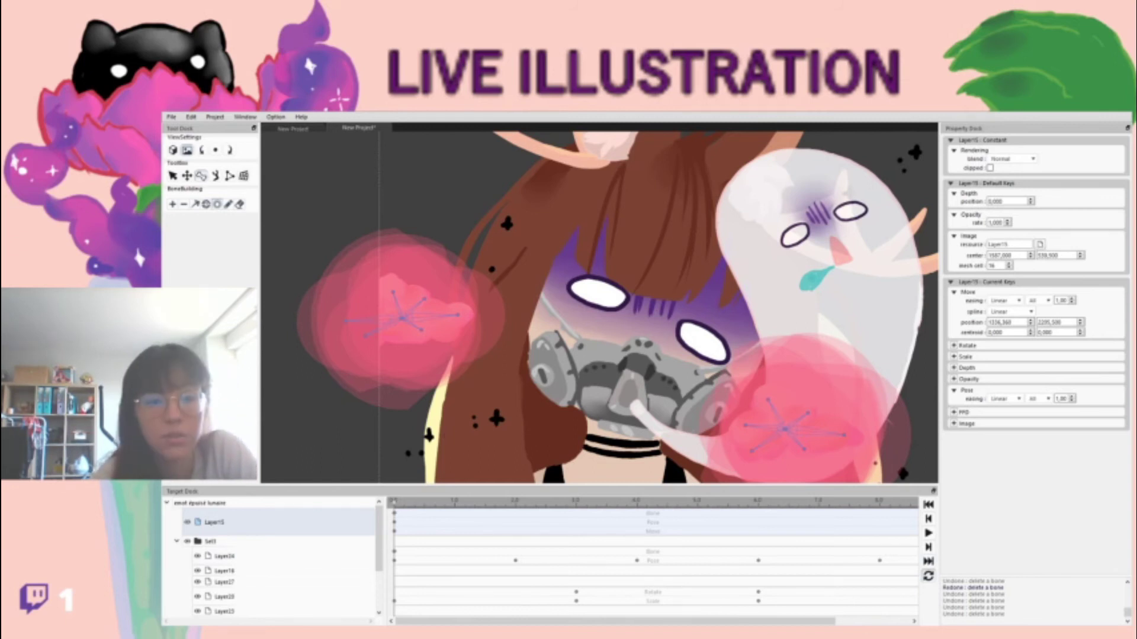
# Step: Pose the bone tips of both clouds at 0 s to set their starting shape
pyautogui.click(215, 175)
pyautogui.moveTo(421, 306); pyautogui.dragTo(390, 336)
pyautogui.moveTo(755, 430); pyautogui.dragTo(803, 426)
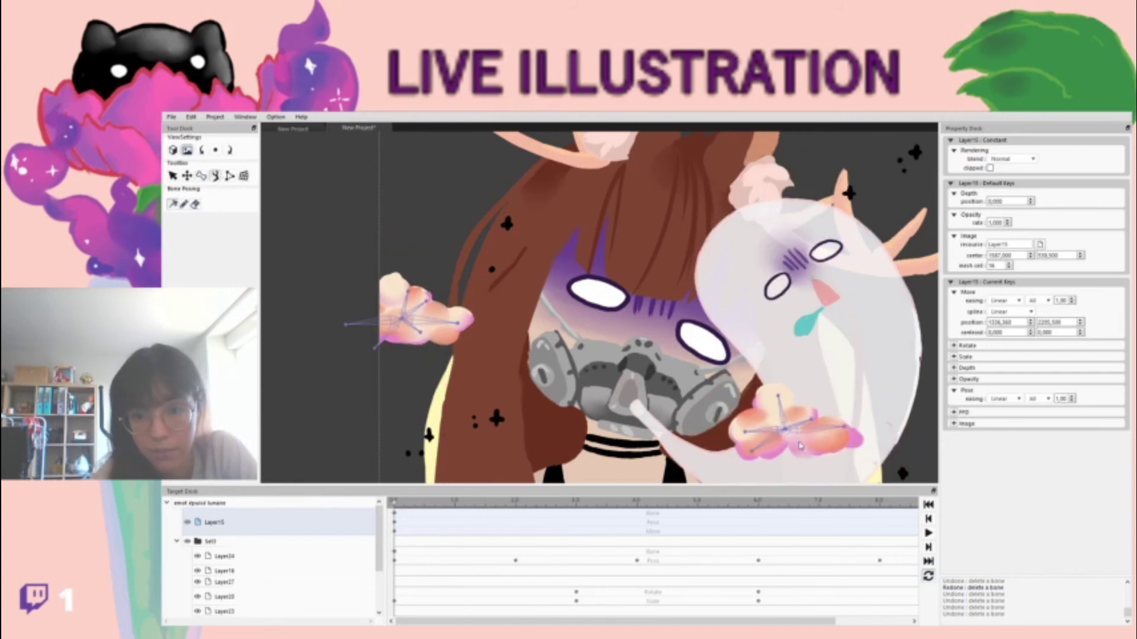
# Step: Move the bone tips of both clouds one by one to reshape them with a pose key at 3 s
pyautogui.moveTo(395, 510); pyautogui.dragTo(576, 513)
pyautogui.moveTo(453, 331); pyautogui.dragTo(444, 338)
pyautogui.moveTo(485, 322)
pyautogui.mouseDown()
pyautogui.moveTo(482, 312)
pyautogui.moveTo(466, 320)
pyautogui.mouseUp()
pyautogui.moveTo(441, 290); pyautogui.dragTo(428, 290)
pyautogui.moveTo(380, 322); pyautogui.dragTo(382, 300)
pyautogui.moveTo(409, 346); pyautogui.dragTo(413, 349)
pyautogui.moveTo(879, 425); pyautogui.dragTo(839, 409)
pyautogui.moveTo(813, 394); pyautogui.dragTo(823, 393)
pyautogui.moveTo(877, 439); pyautogui.dragTo(878, 437)
# Step: Reshape both clouds with pose keys at 6 s and 9 s, and preview the animation
pyautogui.moveTo(576, 510); pyautogui.dragTo(758, 510)
pyautogui.scroll(-4, 797, 422)
pyautogui.moveTo(606, 358)
pyautogui.mouseDown()
pyautogui.moveTo(572, 354)
pyautogui.moveTo(599, 363)
pyautogui.mouseUp()
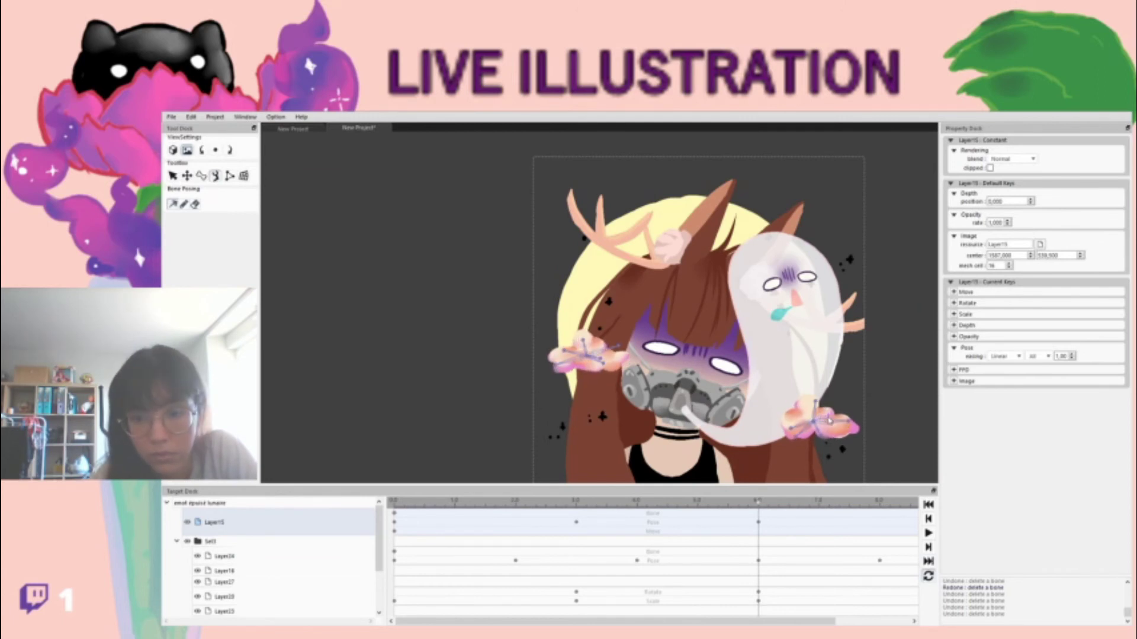
pyautogui.press('Right')
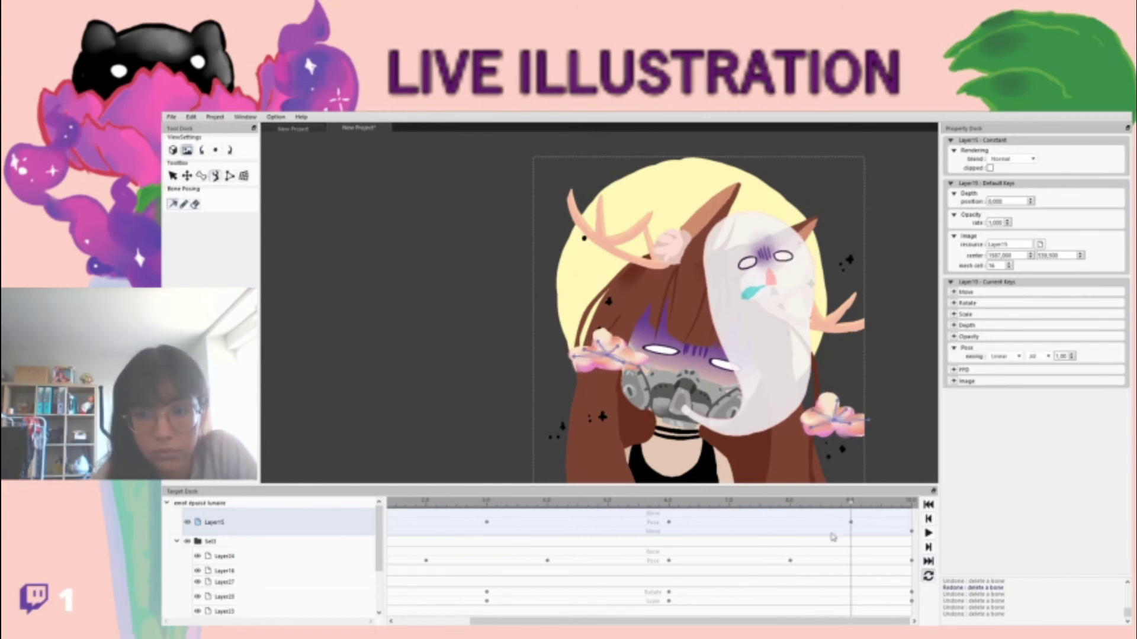
pyautogui.press('space')
pyautogui.click(174, 177)
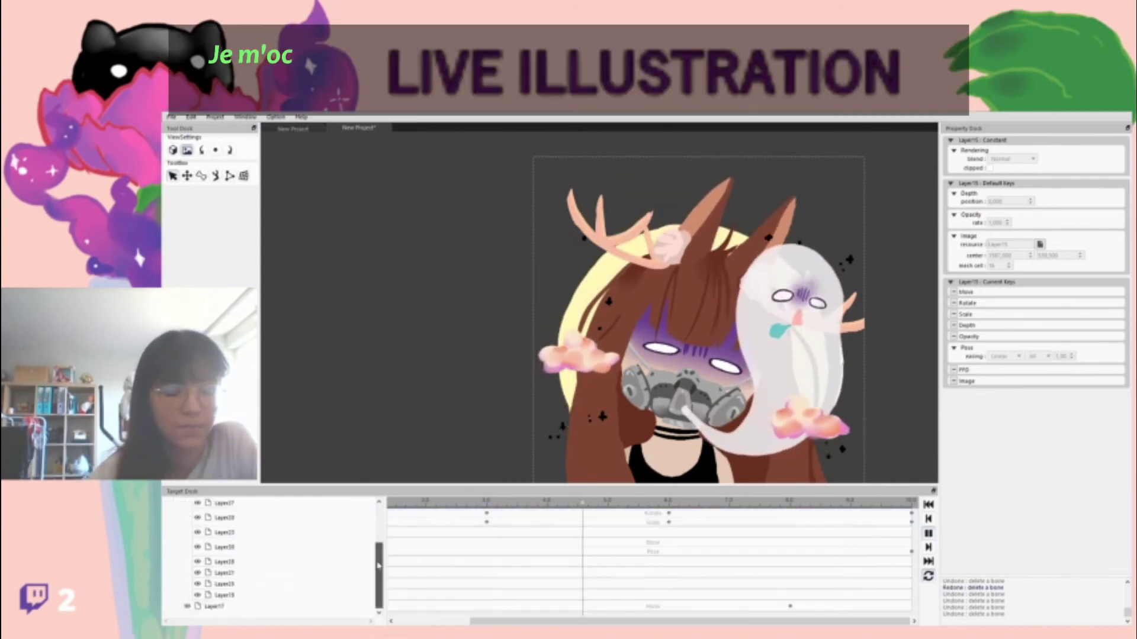
# Step: Shift the stars layer Layer16 slightly left at 0 s and further up and left at 3 s with move keys
pyautogui.click(203, 570)
pyautogui.scroll(-1, 203, 564)
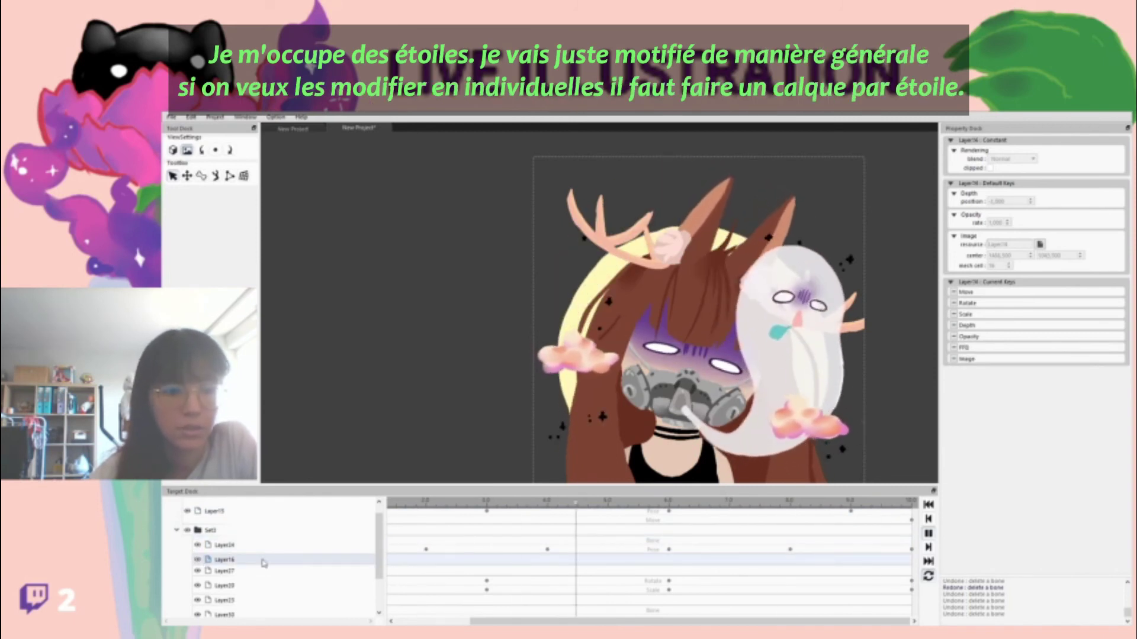
pyautogui.click(186, 176)
pyautogui.click(184, 204)
pyautogui.click(173, 204)
pyautogui.click(928, 533)
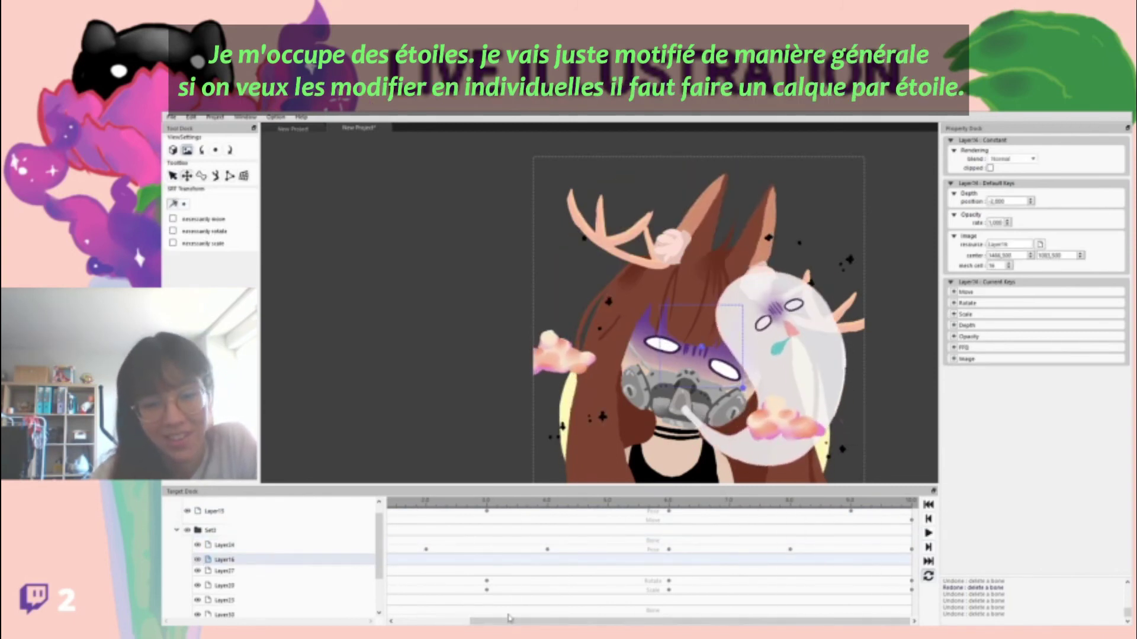
pyautogui.moveTo(508, 621); pyautogui.dragTo(433, 621)
pyautogui.moveTo(431, 504); pyautogui.dragTo(345, 464)
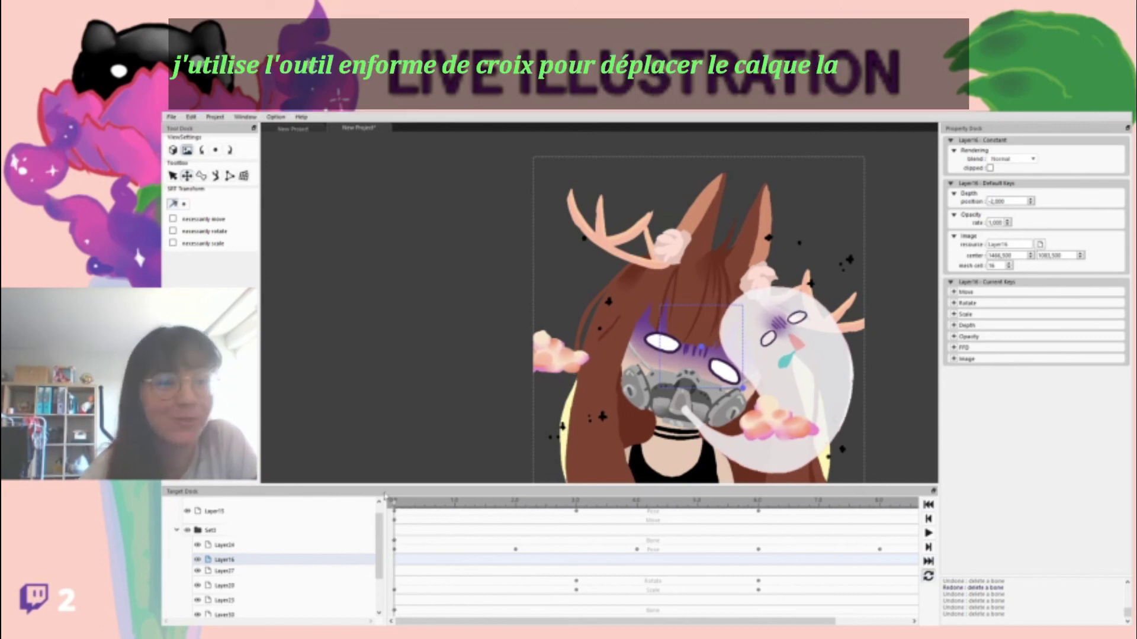
pyautogui.click(580, 508)
pyautogui.moveTo(693, 345); pyautogui.dragTo(680, 338)
pyautogui.moveTo(576, 503); pyautogui.dragTo(486, 498)
# Step: Move the stars up and to the right at 6 s, continue to 9 s, and preview the star movement
pyautogui.moveTo(418, 512); pyautogui.dragTo(756, 512)
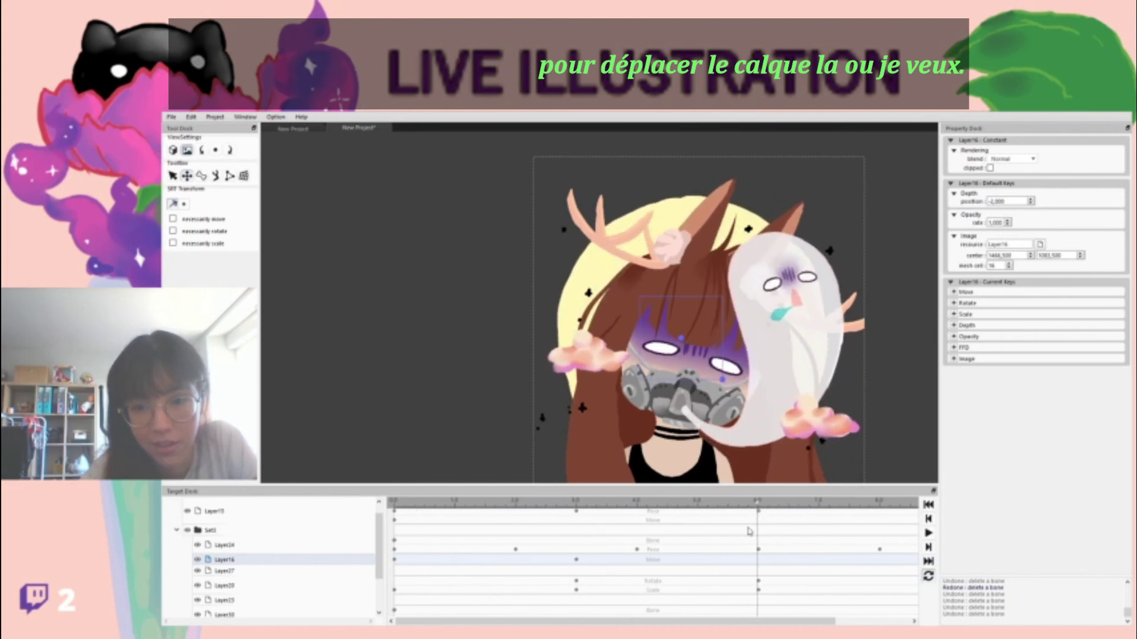
pyautogui.moveTo(681, 338); pyautogui.dragTo(708, 328)
pyautogui.moveTo(758, 504); pyautogui.dragTo(820, 505)
pyautogui.moveTo(820, 621); pyautogui.dragTo(896, 621)
pyautogui.moveTo(820, 507); pyautogui.dragTo(851, 508)
pyautogui.click(927, 533)
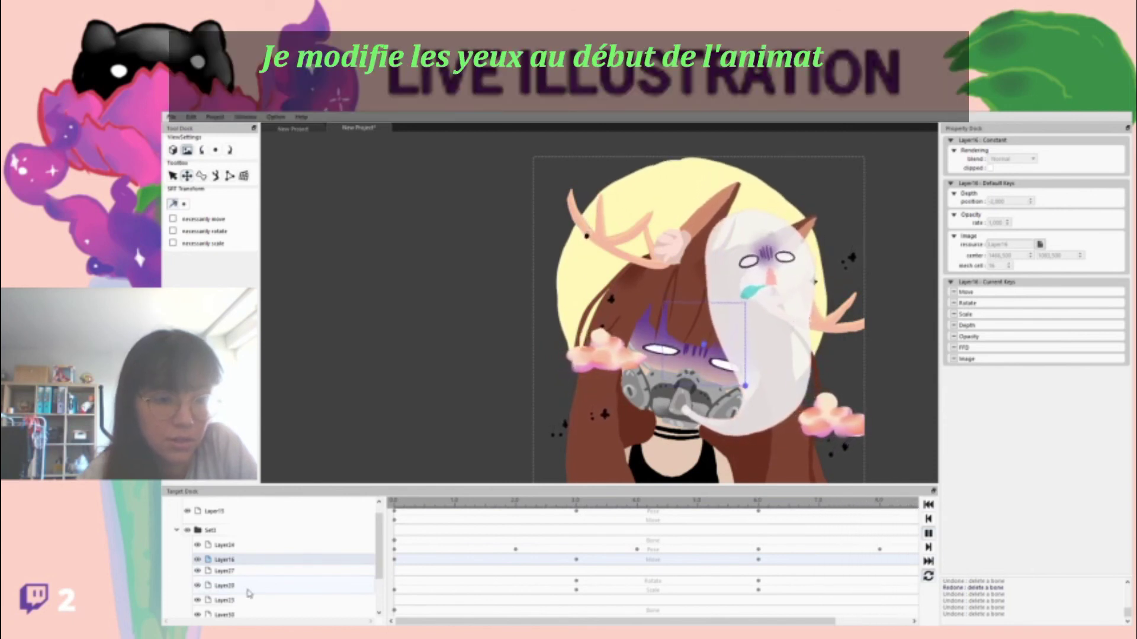
# Step: Adjust the eyes on Layer20 at 0 s with a slight rotation and scale to align them with the face, and preview
pyautogui.click(325, 585)
pyautogui.moveTo(499, 504); pyautogui.dragTo(352, 501)
pyautogui.moveTo(728, 403); pyautogui.dragTo(733, 401)
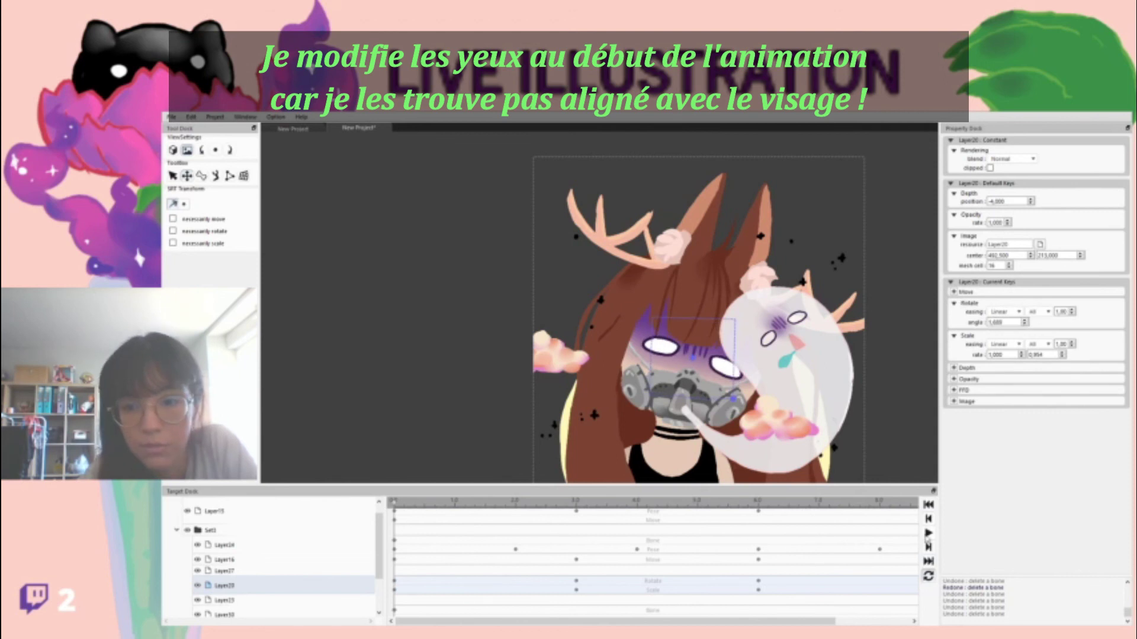
pyautogui.click(928, 534)
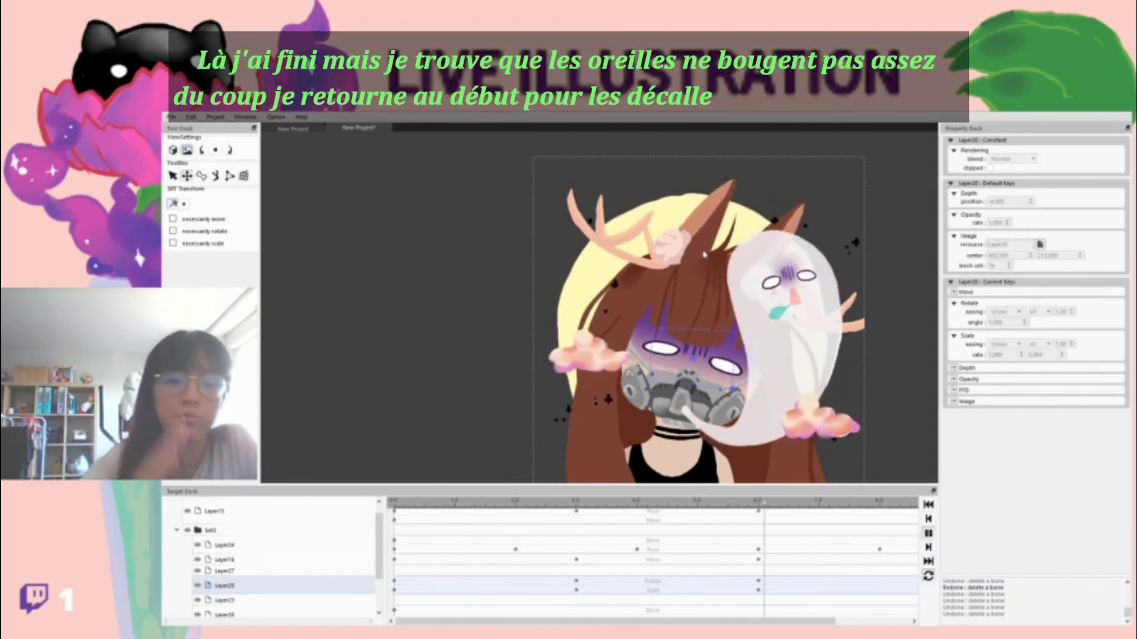
pyautogui.click(929, 534)
# Step: Pose both ears on the ears layer further to the left at 0 s and play the finished animation
pyautogui.click(230, 613)
pyautogui.moveTo(741, 621); pyautogui.dragTo(474, 619)
pyautogui.click(928, 534)
pyautogui.click(928, 534)
pyautogui.click(396, 505)
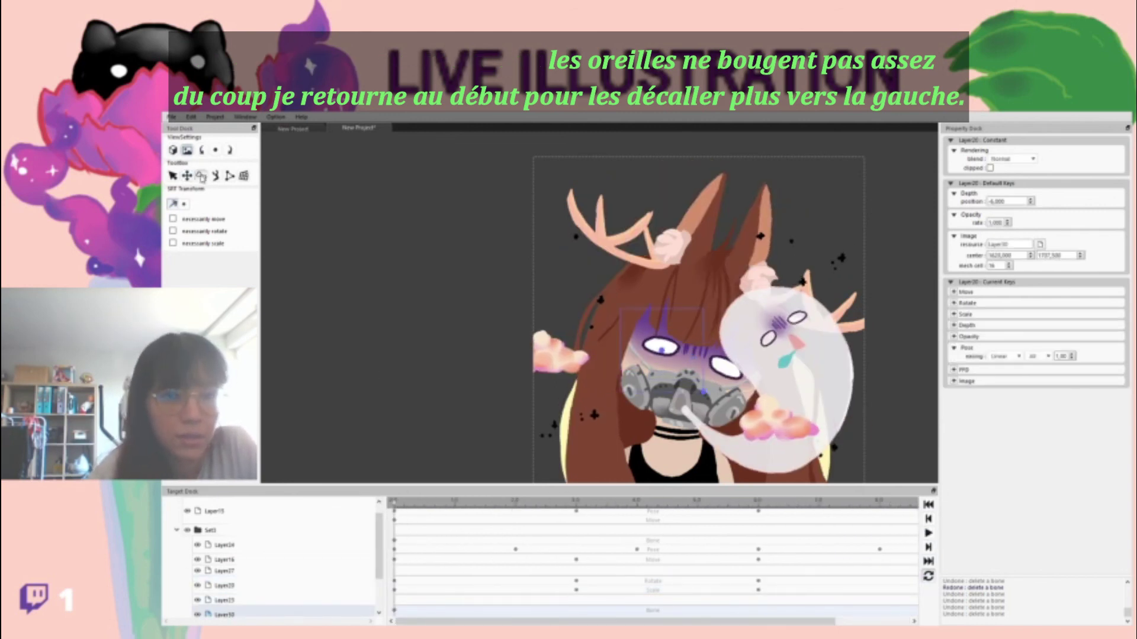
pyautogui.click(215, 176)
pyautogui.moveTo(718, 187); pyautogui.dragTo(696, 180)
pyautogui.moveTo(765, 202); pyautogui.dragTo(751, 199)
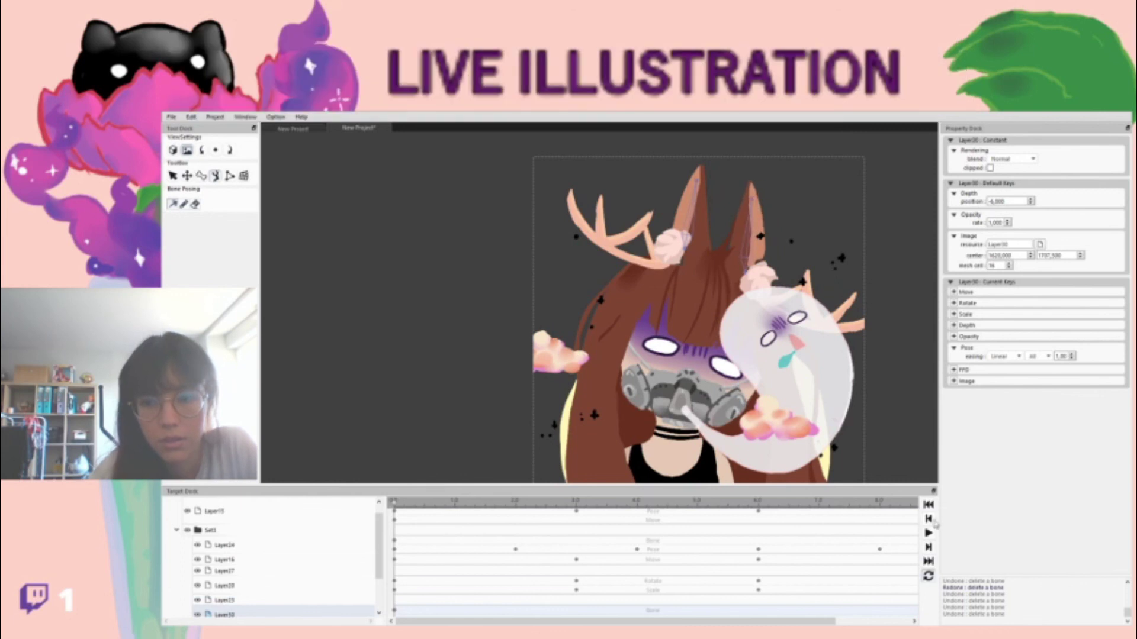
pyautogui.click(928, 533)
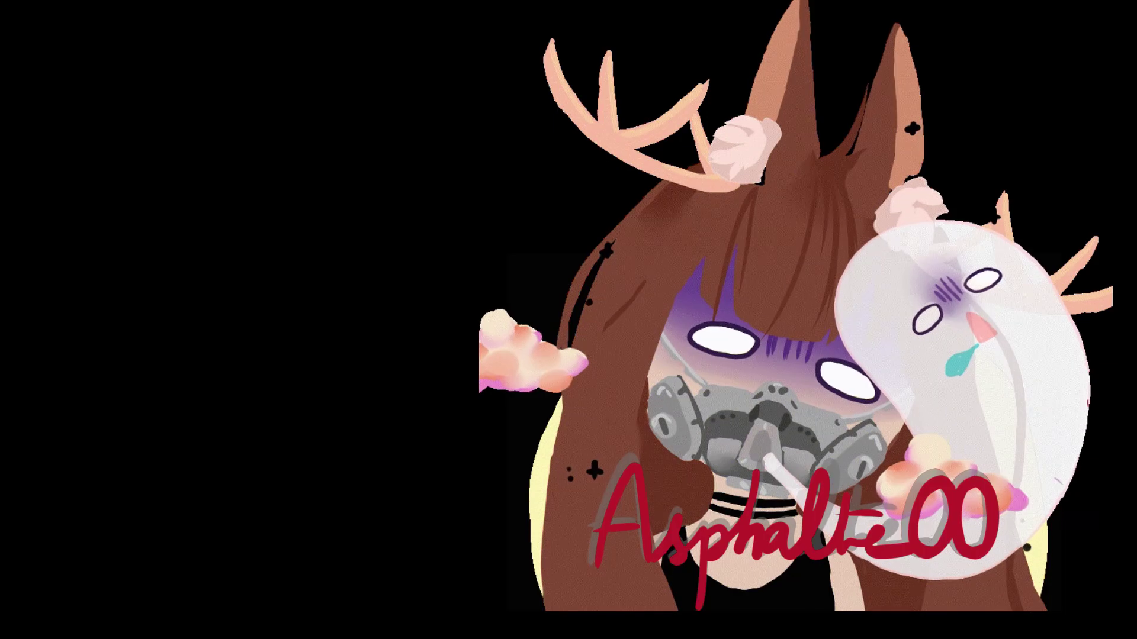